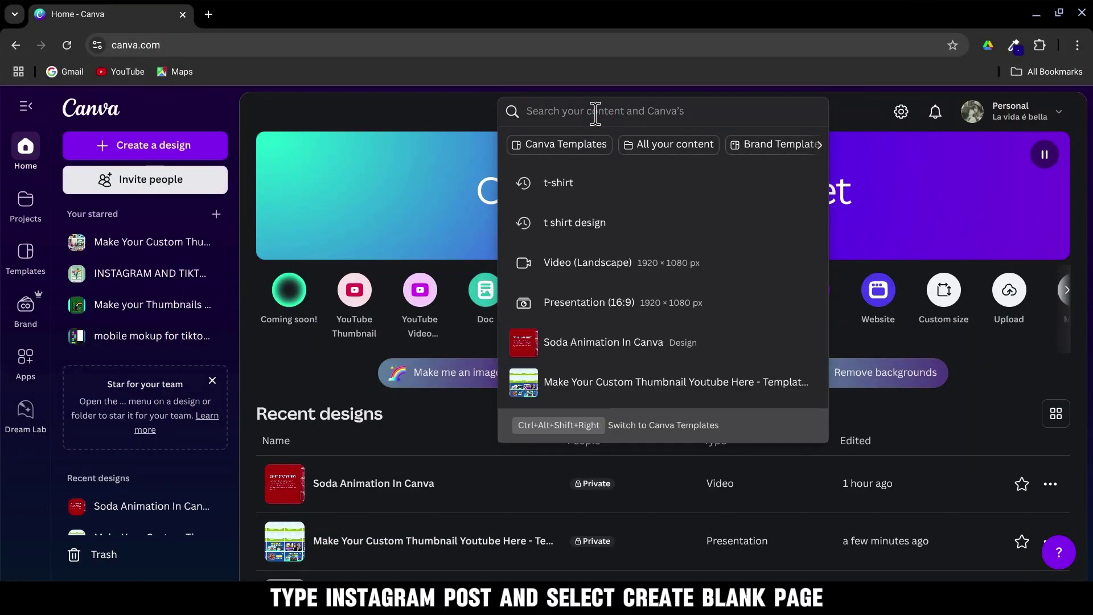
Search Canva's home page for 'instagram post' templates.
type("instagram post")
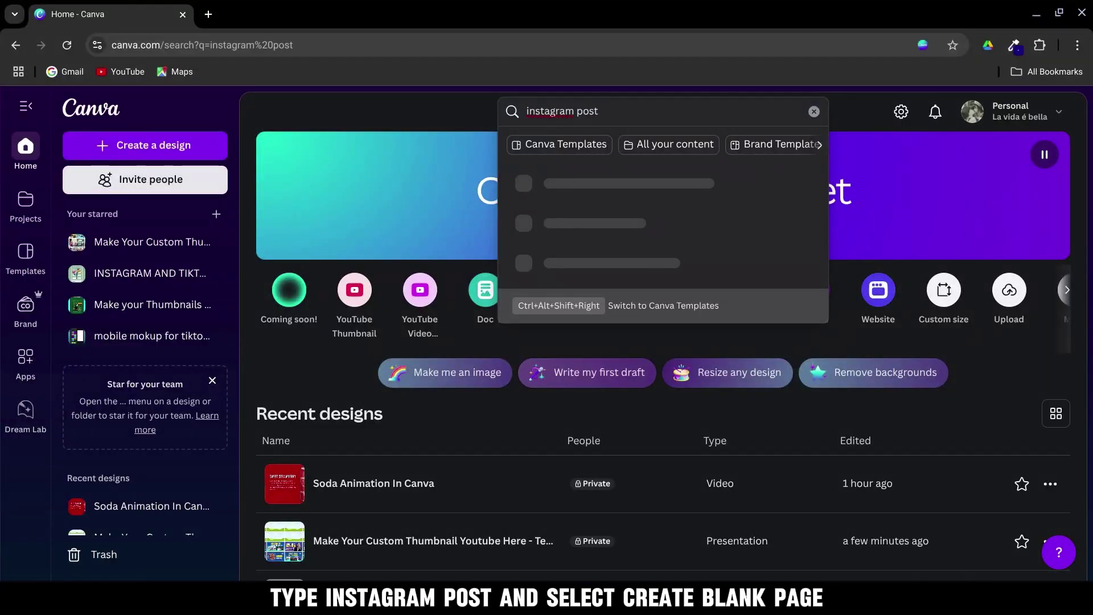
key("Return")
scroll(692, 429, "down", 4)
Create a blank Instagram post and apply all 10 public speaking carousel template pages.
left_click(318, 299)
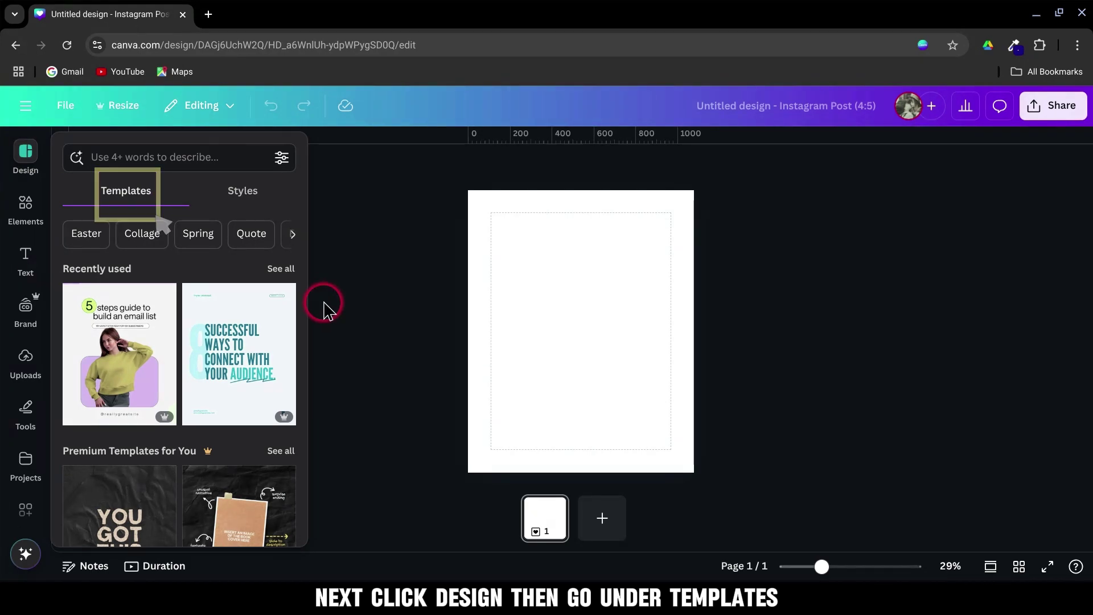
mouse_move(223, 358)
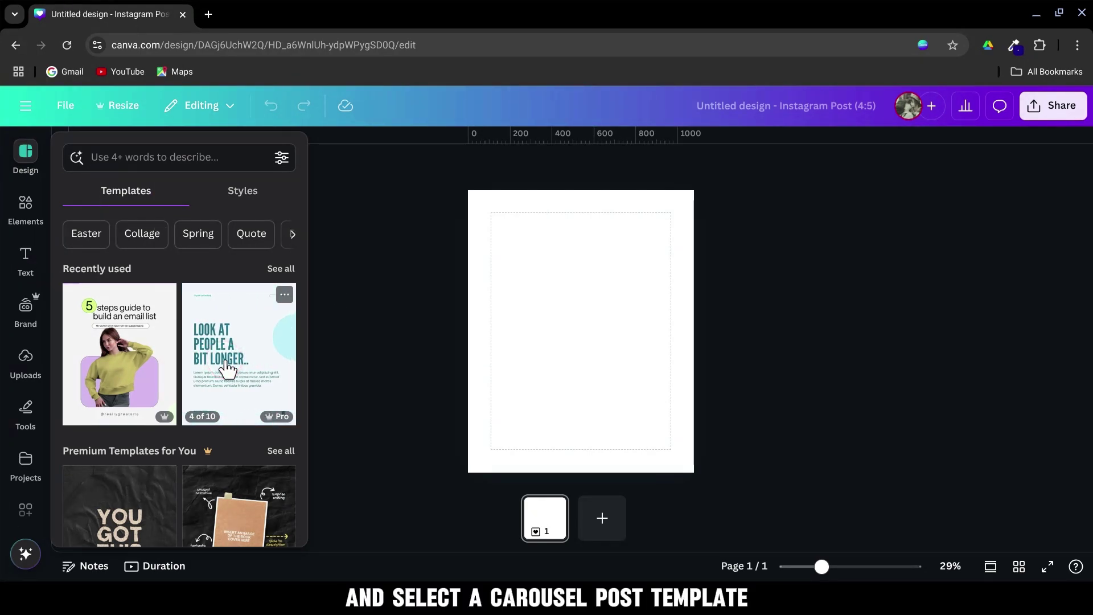
mouse_move(100, 368)
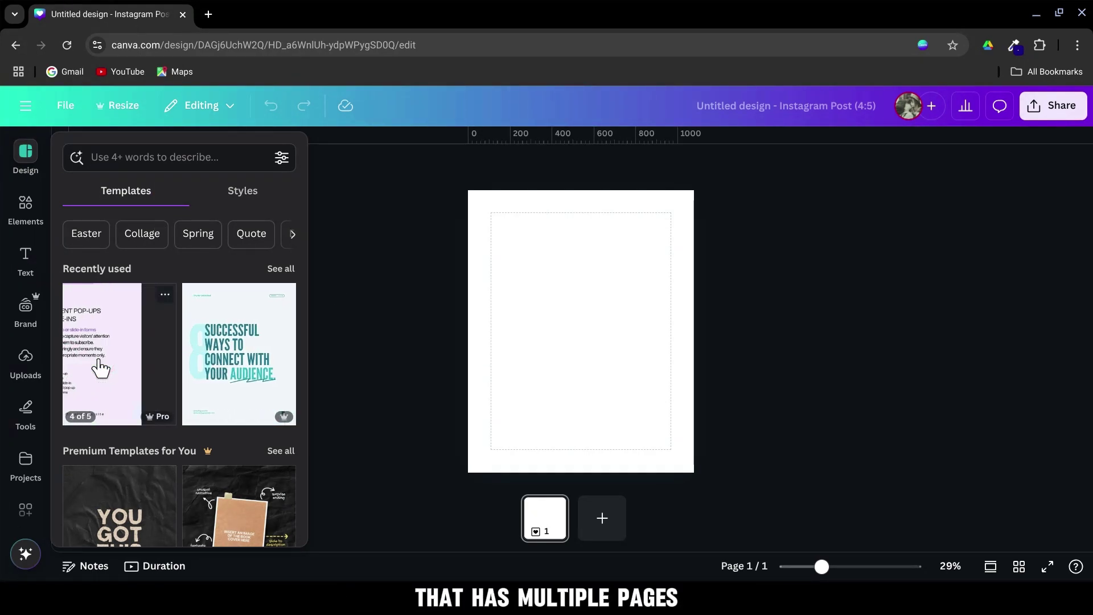
left_click(239, 369)
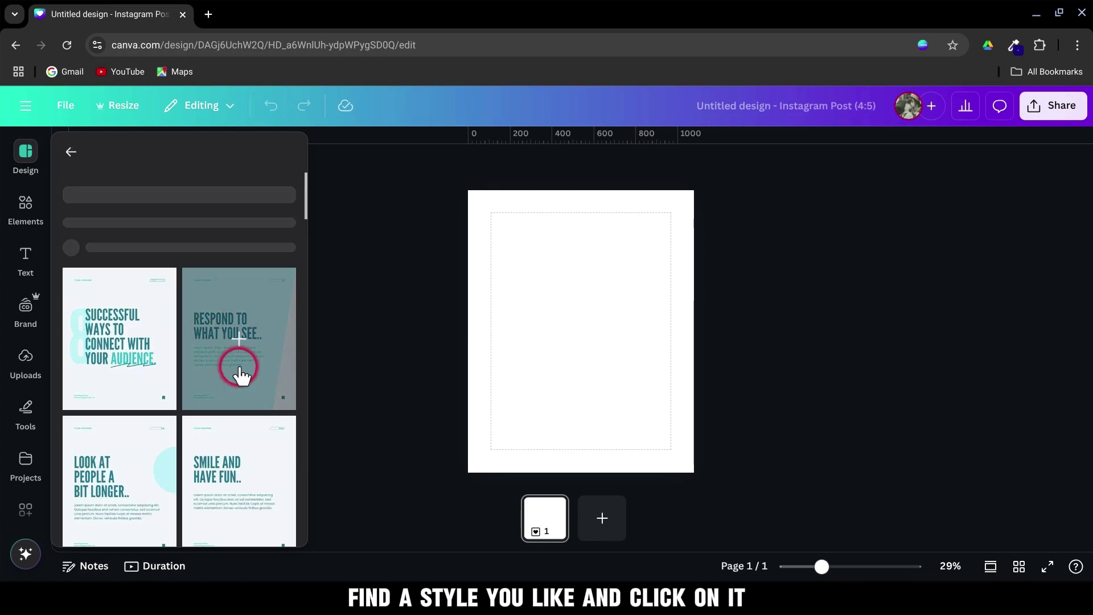
left_click(208, 336)
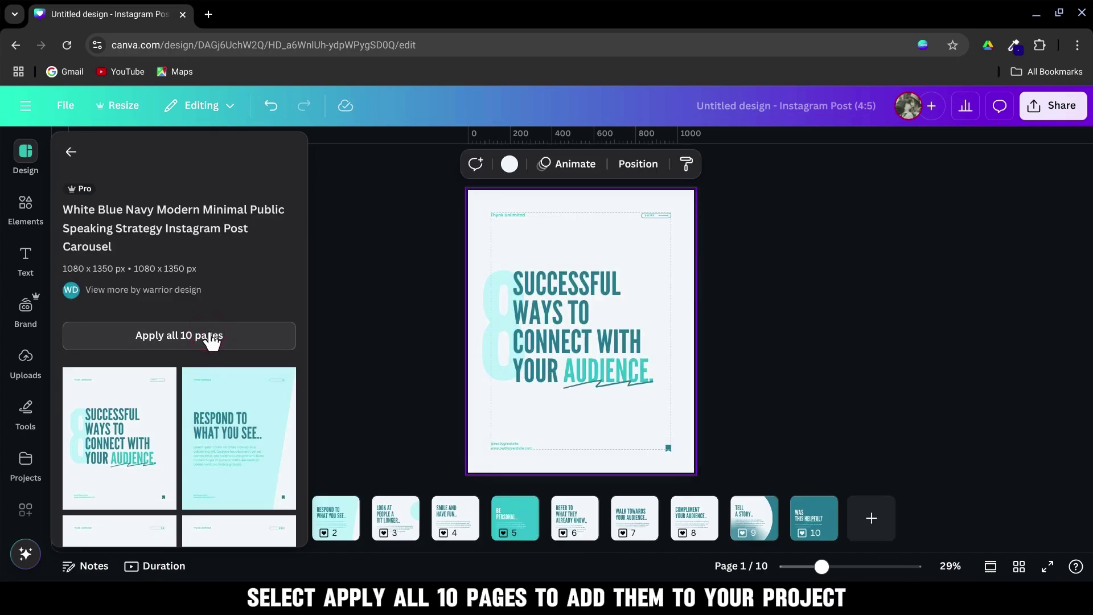
left_click(201, 319)
In the Styles tab, show every colour and font combination, e.g. Arsenal, Roxborough.
left_click(73, 153)
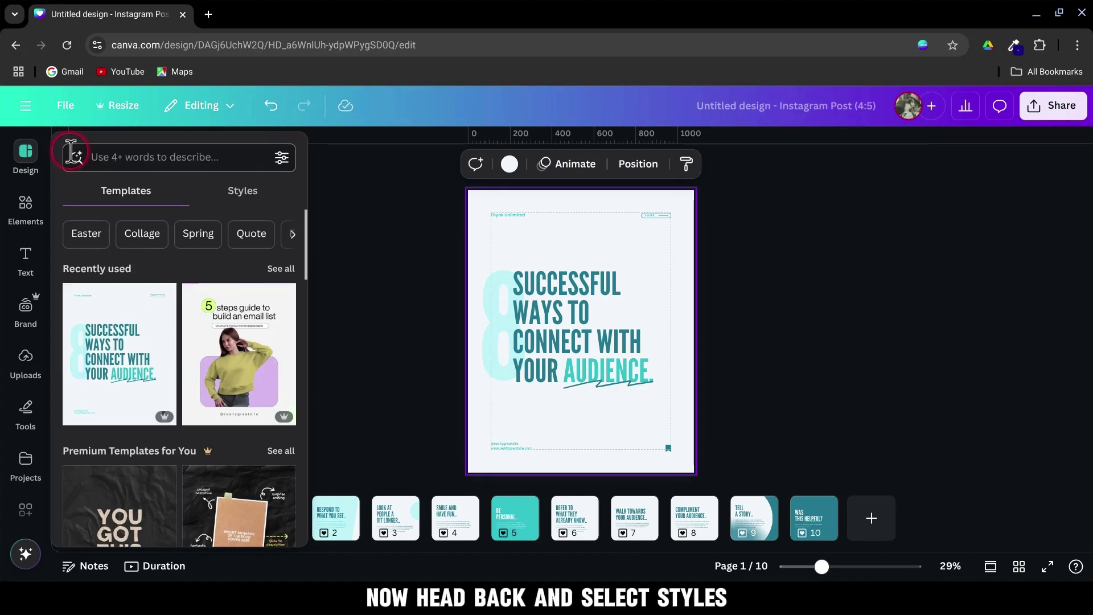
left_click(242, 192)
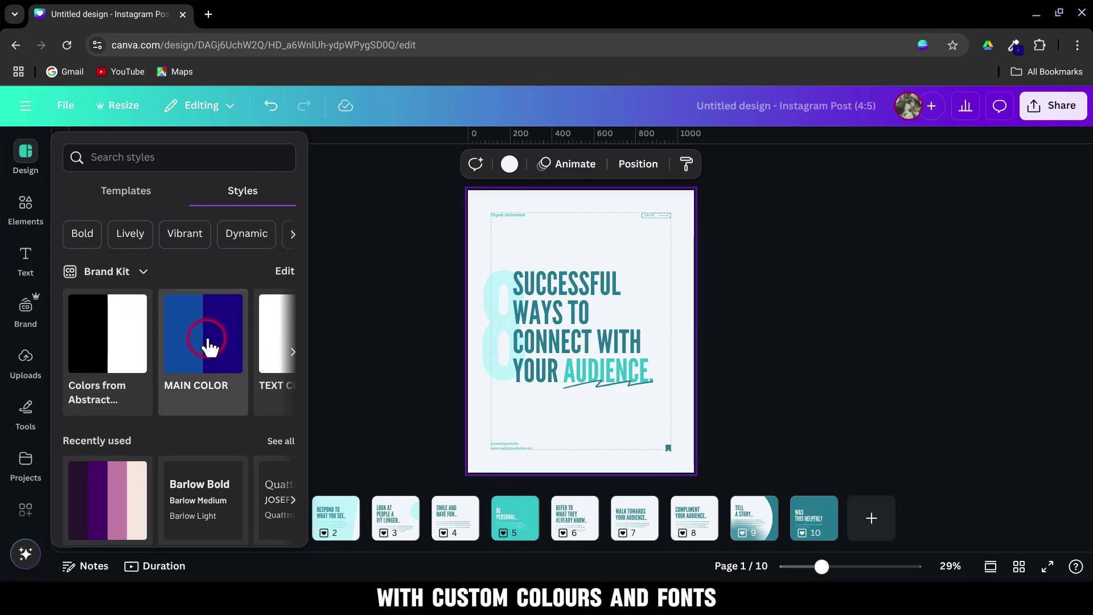
scroll(205, 344, "down", 2)
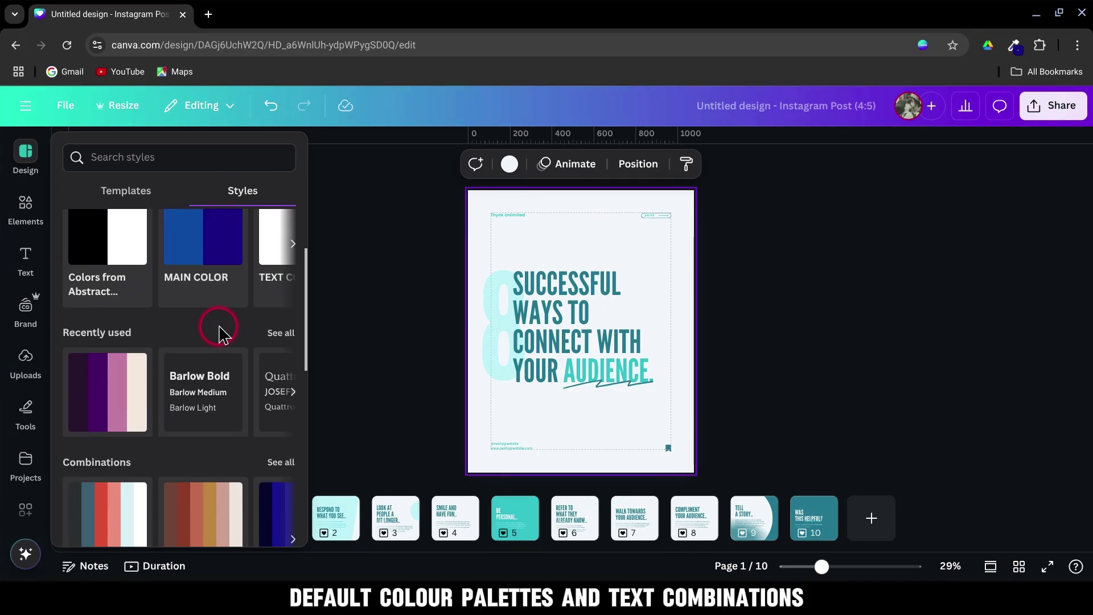
scroll(219, 333, "down", 3)
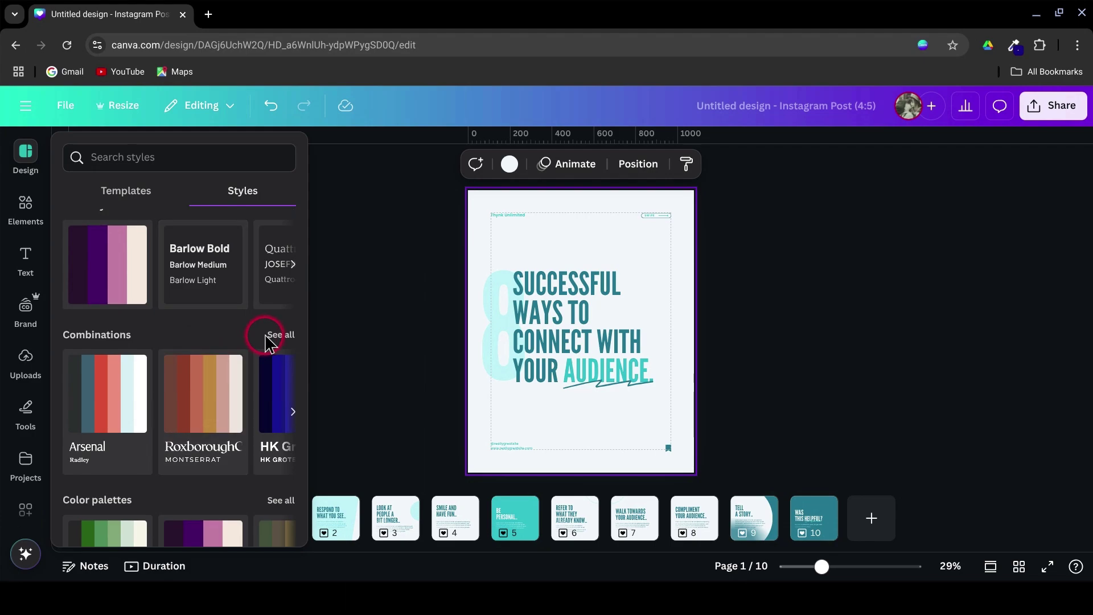
left_click(268, 336)
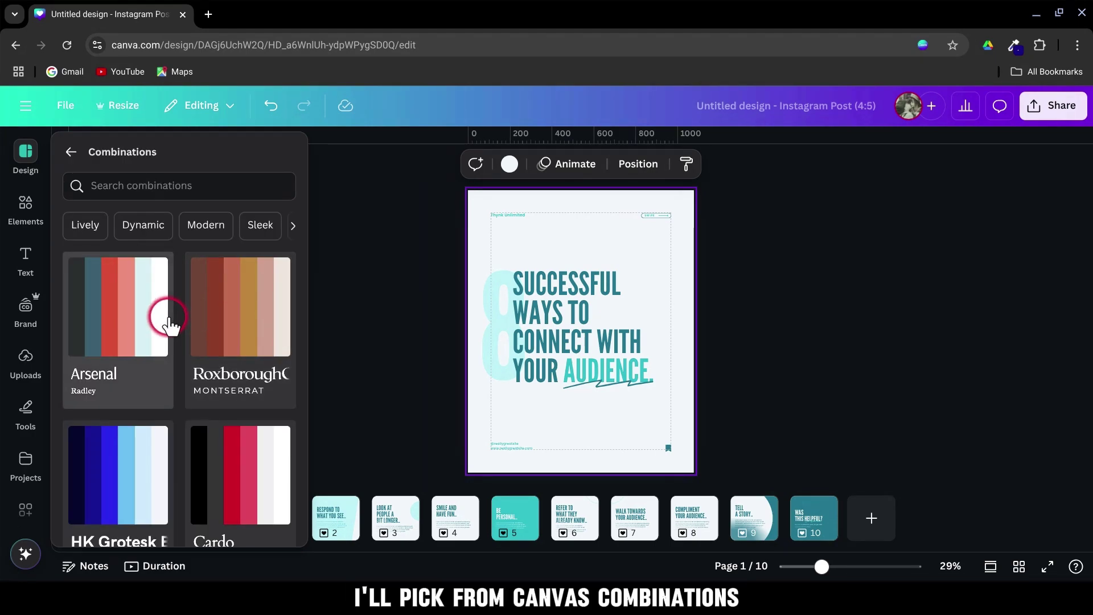
Shuffle Arsenal colours to a dark background with pink headlines and apply to all pages.
left_click(126, 310)
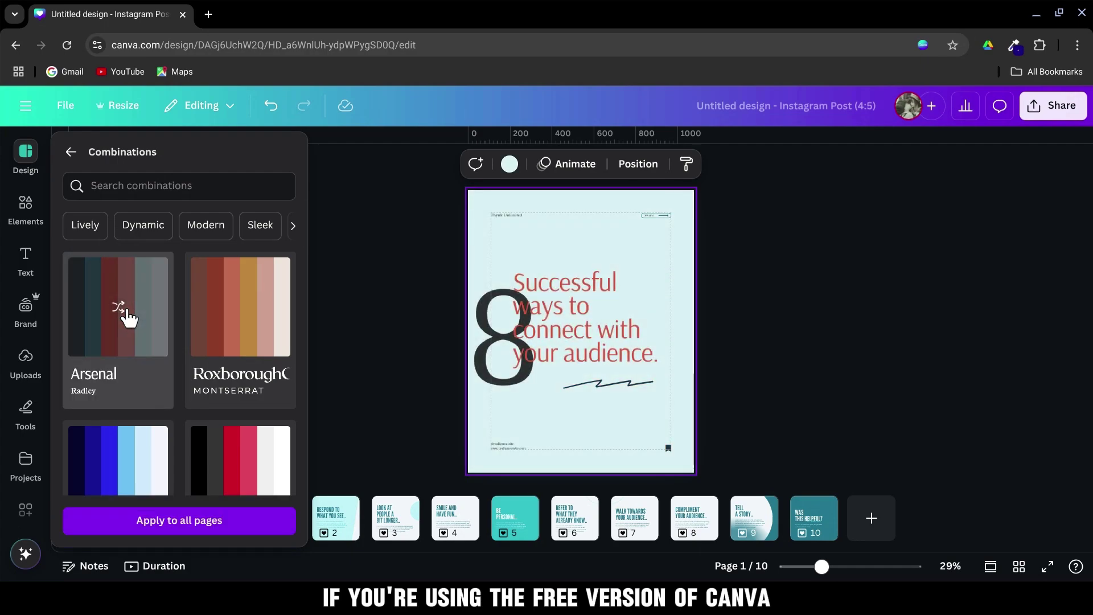
left_click(126, 311)
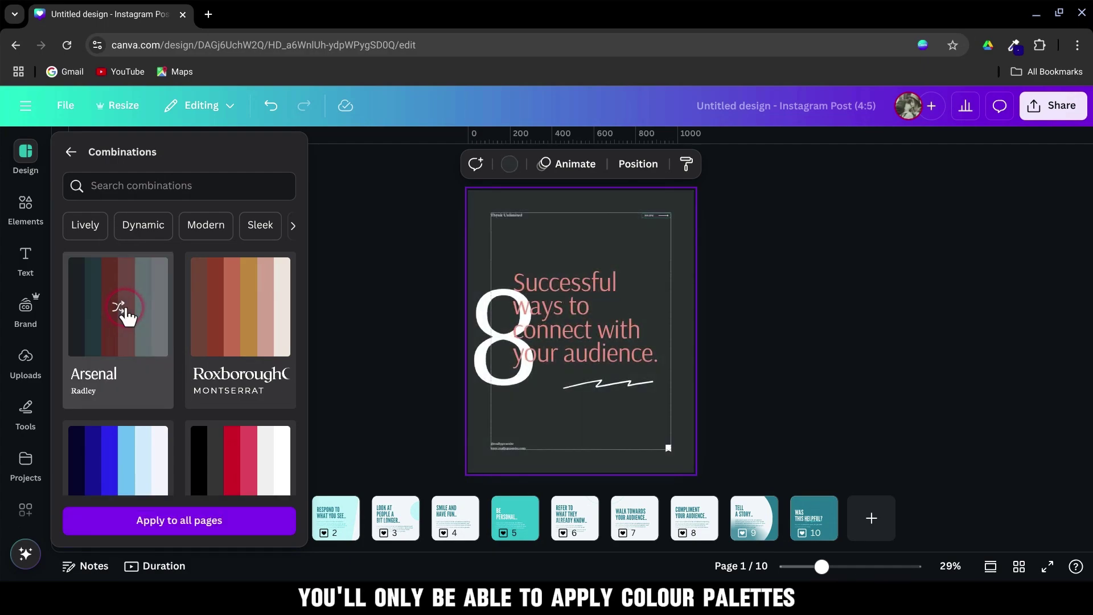
left_click(127, 312)
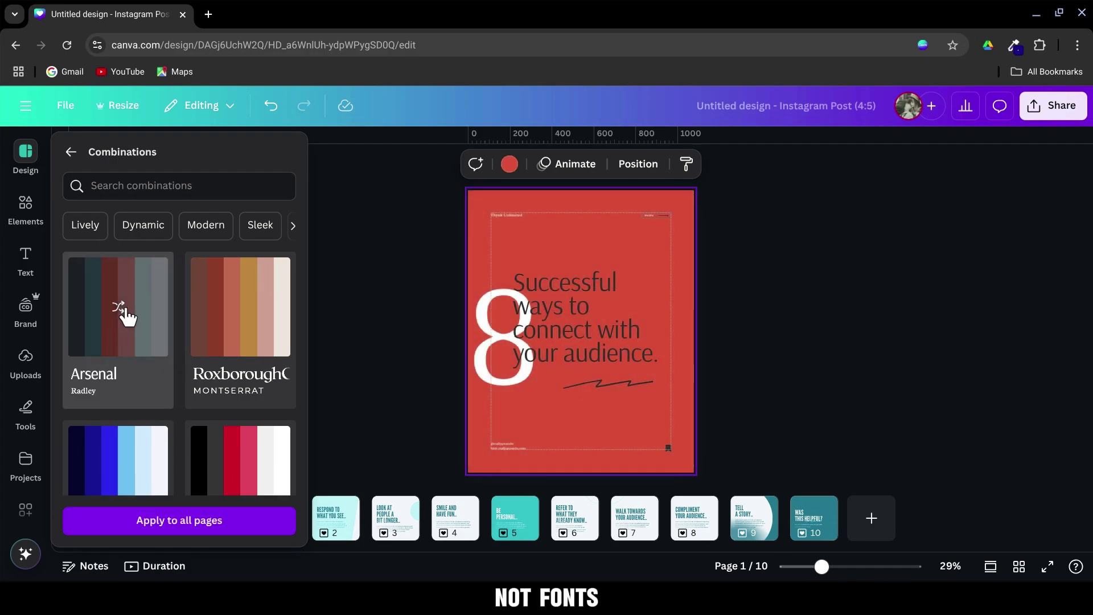
left_click(240, 311)
left_click(242, 312)
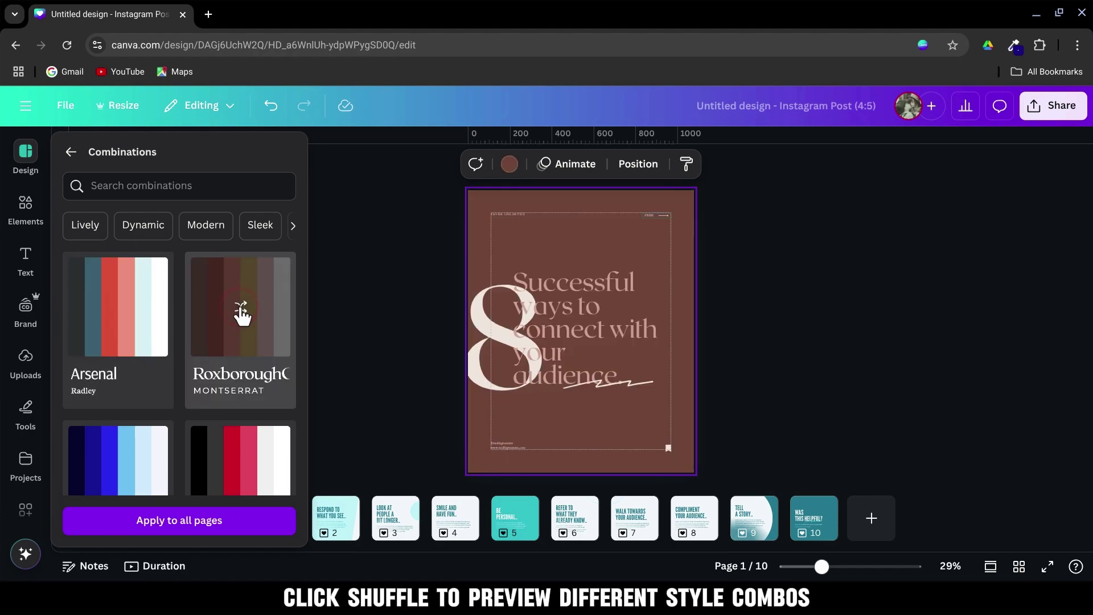
left_click(241, 313)
left_click(241, 314)
left_click(242, 313)
left_click(117, 310)
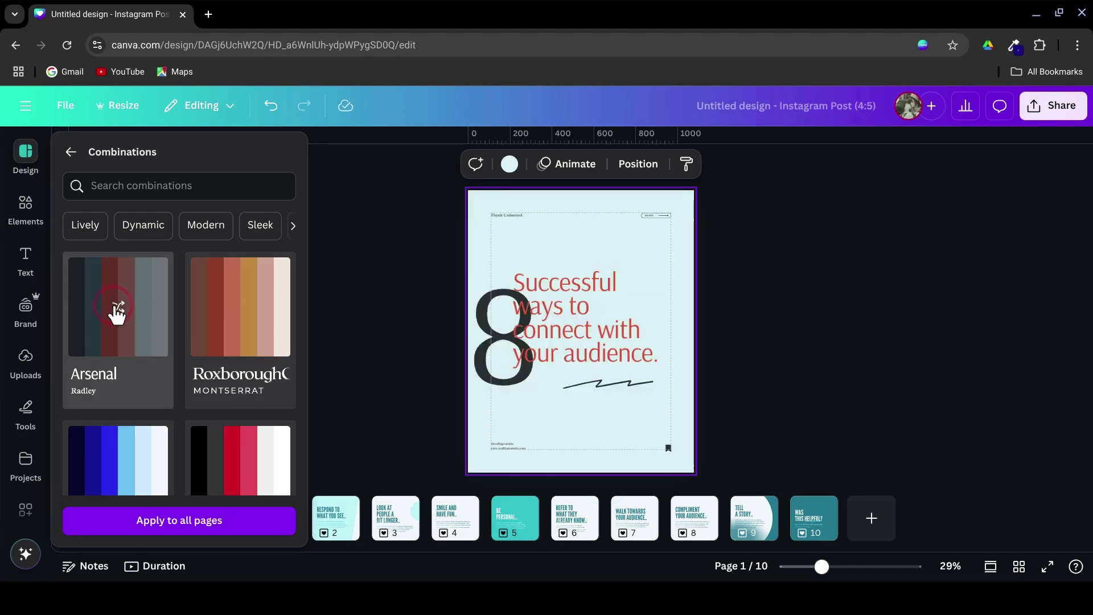
left_click(142, 308)
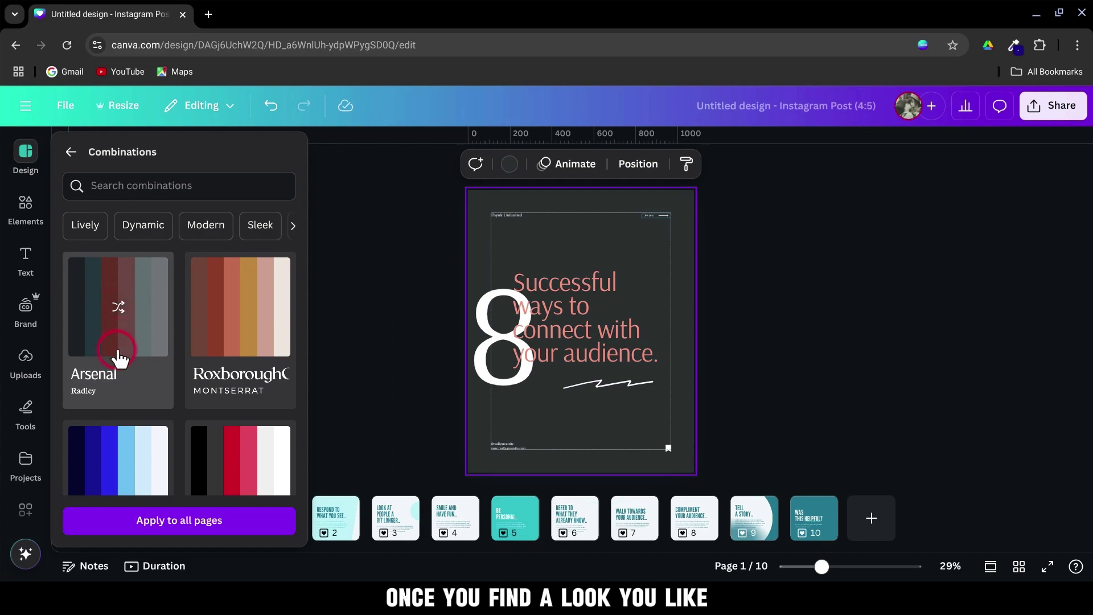
left_click(177, 523)
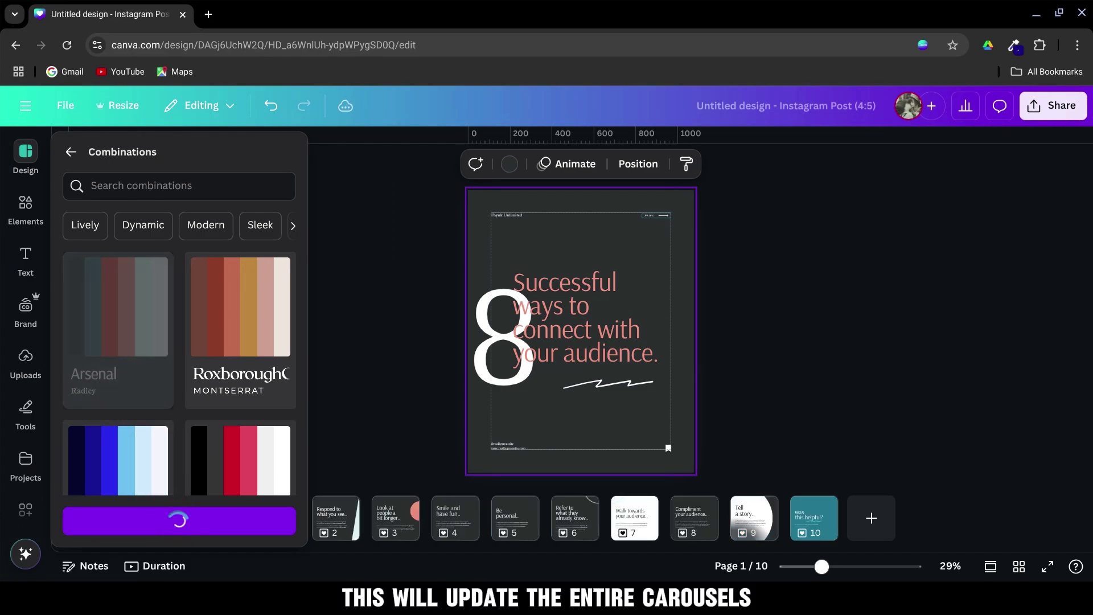
Close the combinations panel and review the restyled carousel pages 1 through 4.
left_click(243, 440)
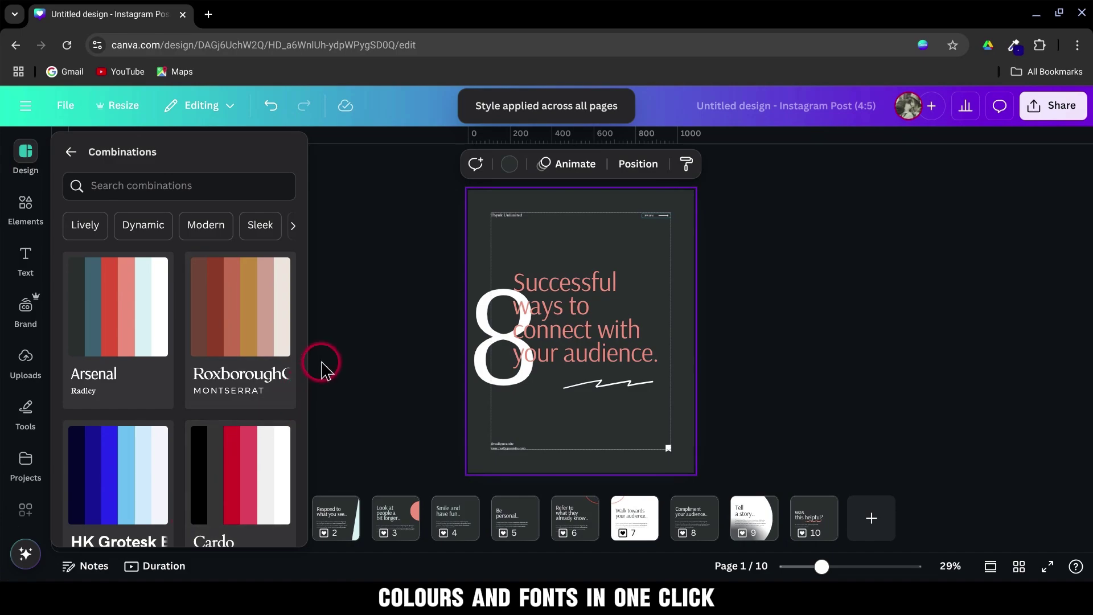
left_click(292, 519)
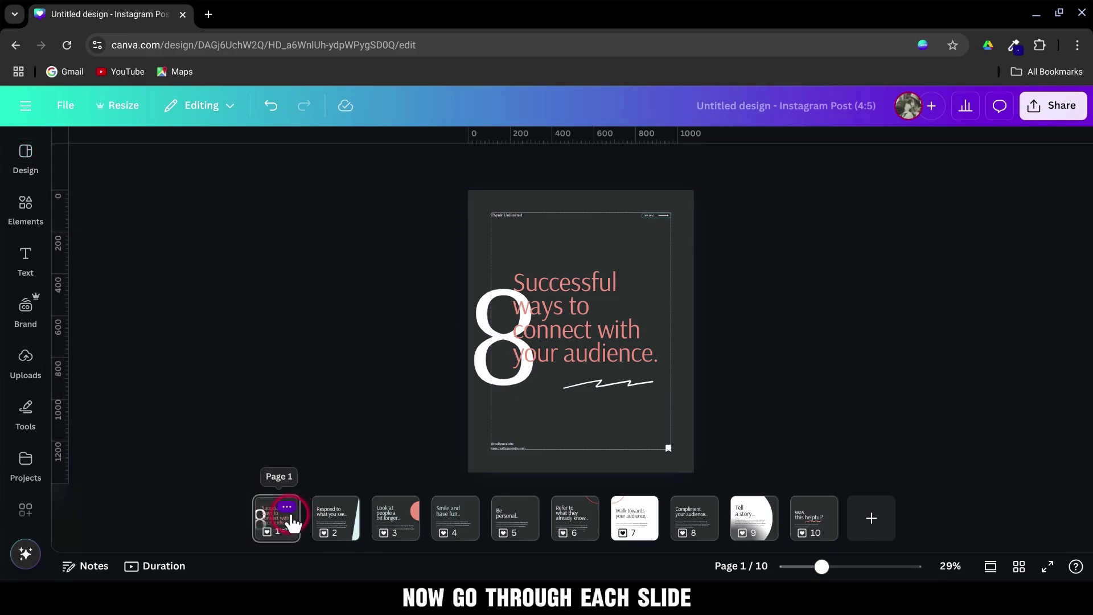
left_click(563, 337)
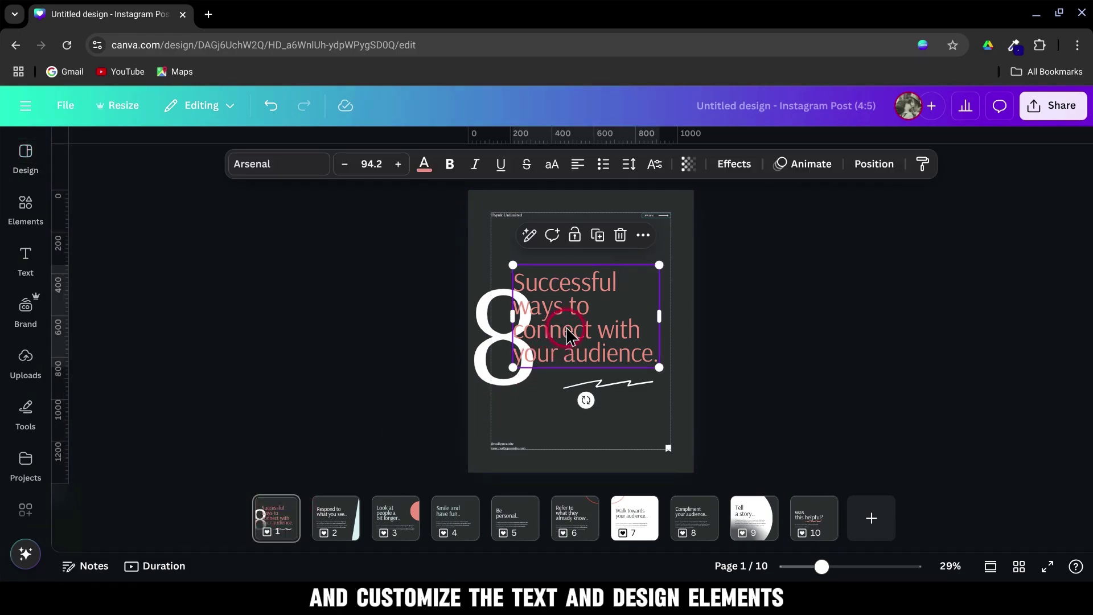
left_click(327, 527)
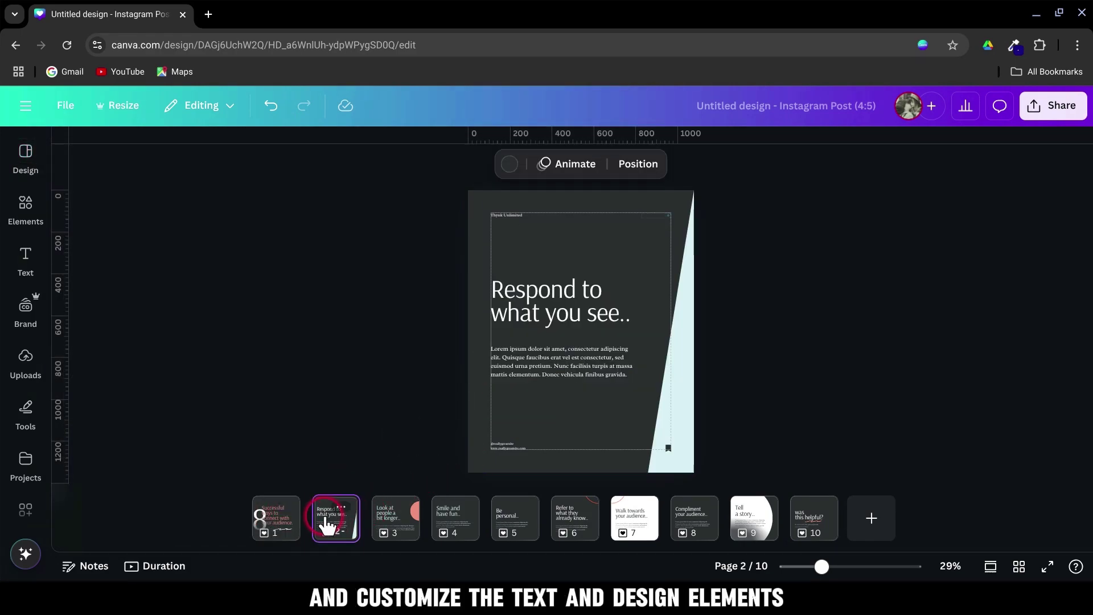
left_click(405, 528)
left_click(468, 525)
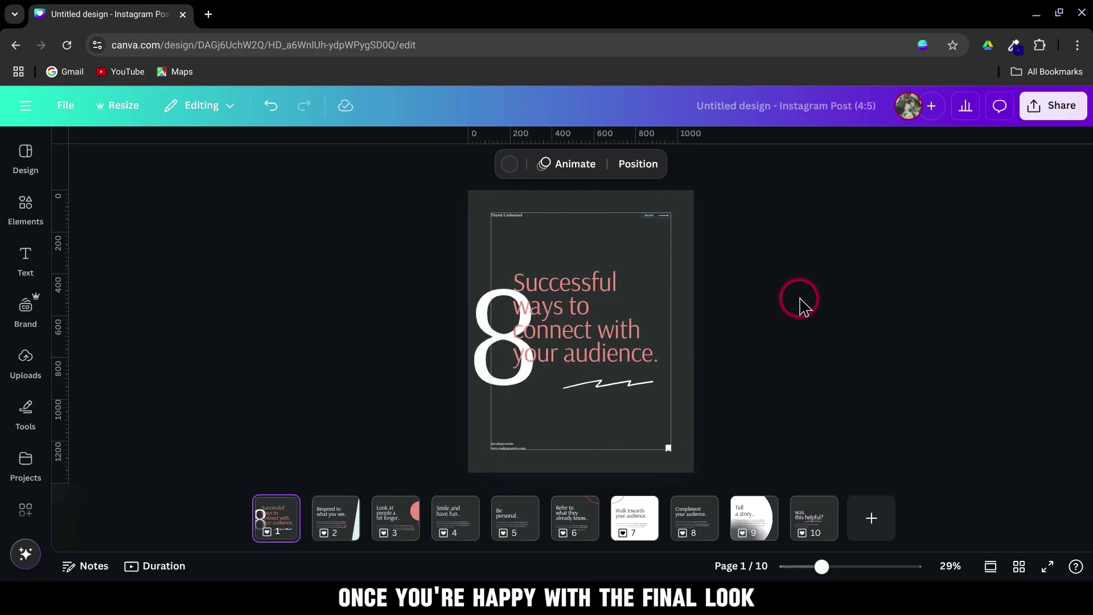
Download pages 1–10 as PNGs at 1.75× size (1,890 × 2,363 px).
left_click(1064, 114)
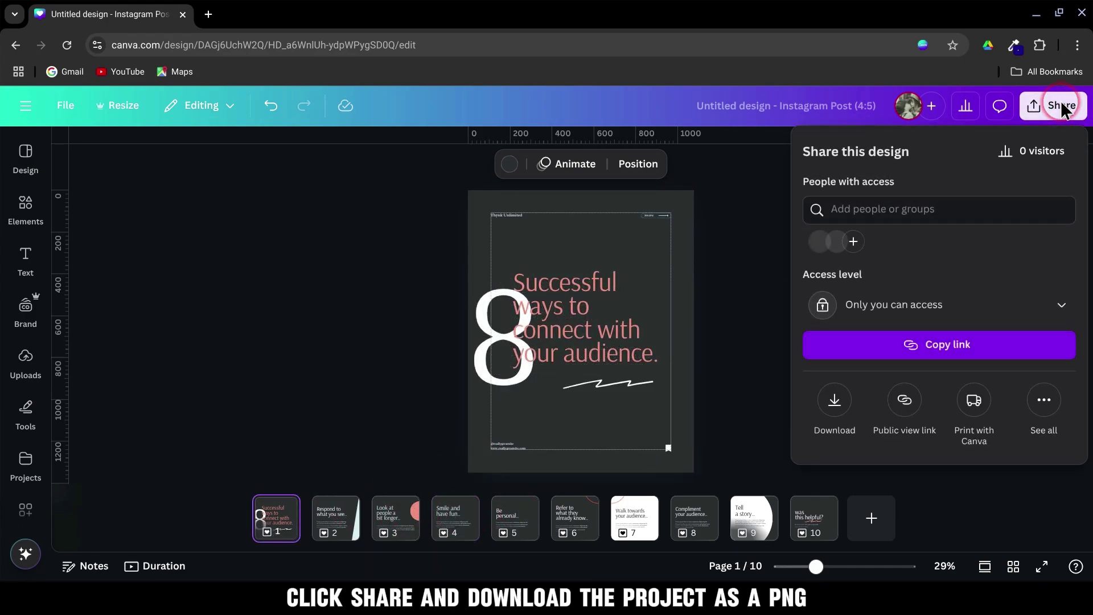
left_click(835, 400)
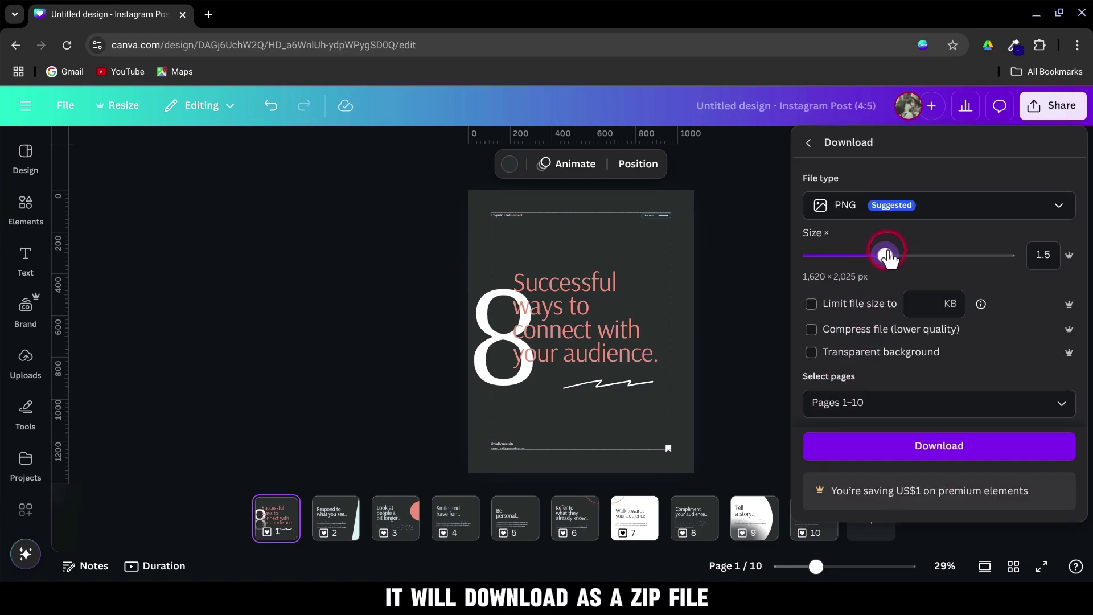
left_click_drag(888, 257, 909, 257)
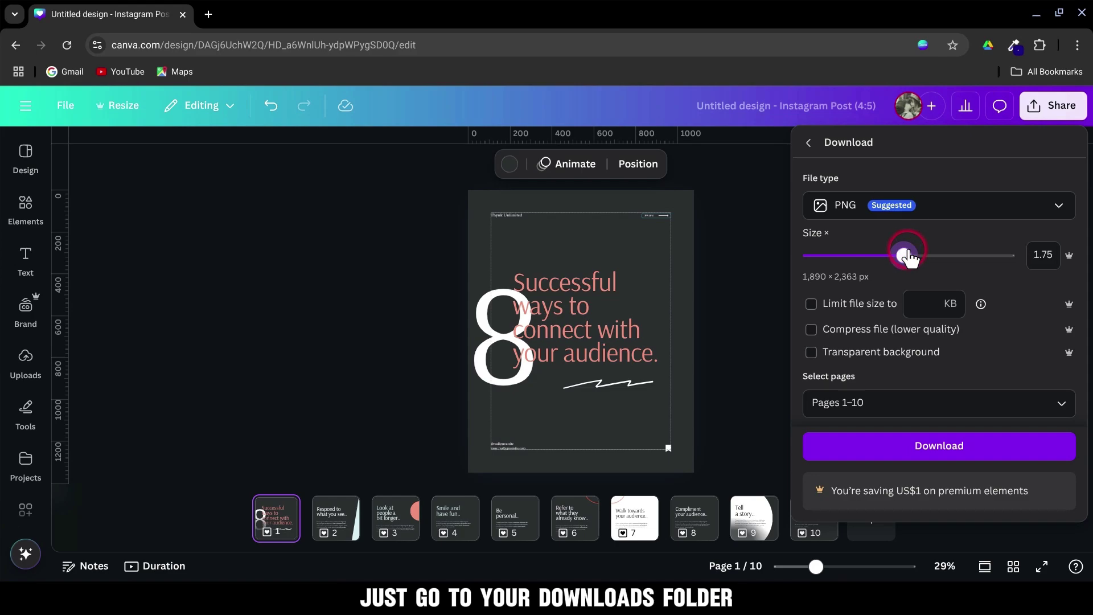
left_click(942, 447)
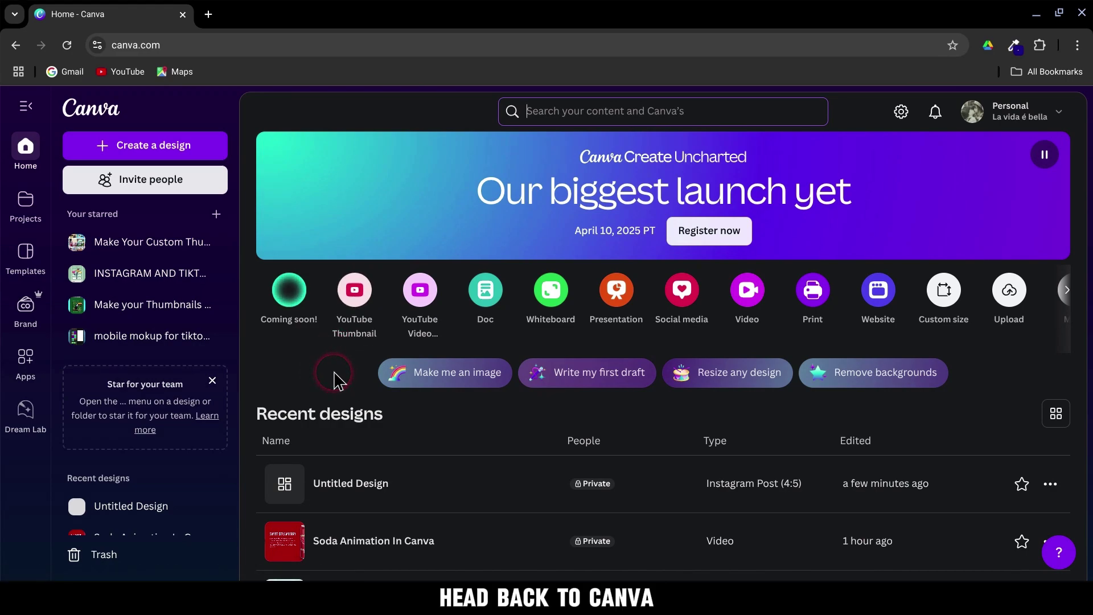
Create a 1920 × 1080 YouTube video design with a grey page background.
left_click(424, 291)
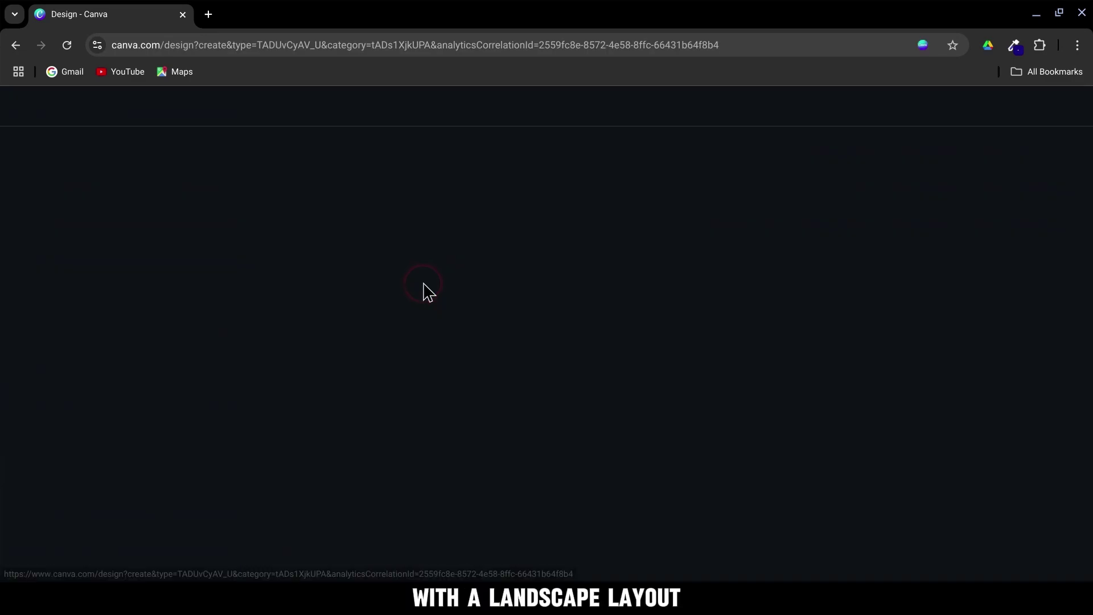
left_click(569, 290)
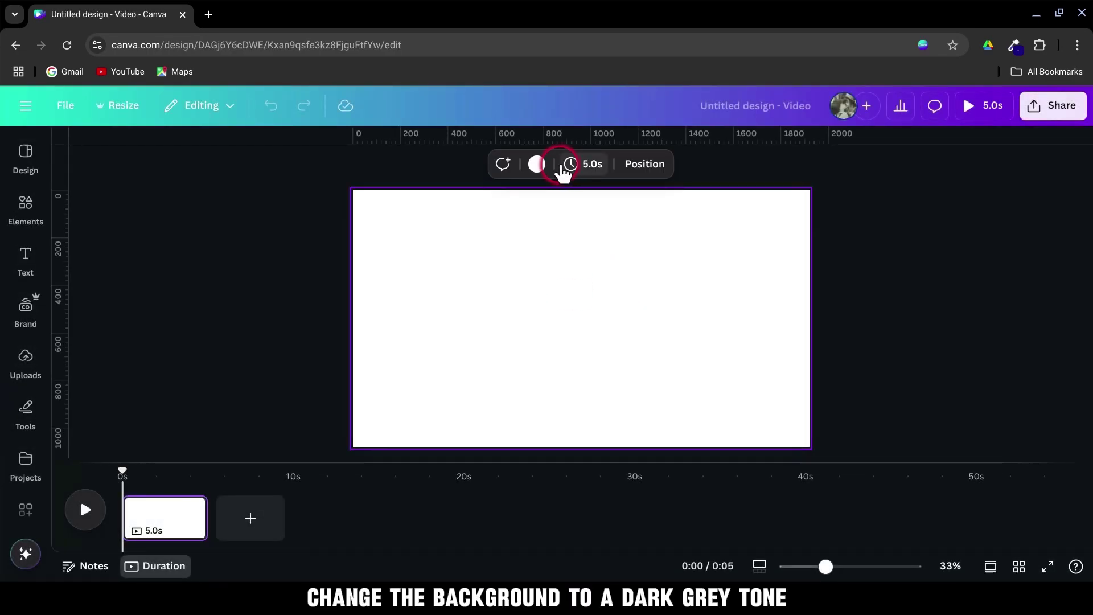
left_click(537, 165)
scroll(176, 341, "down", 5)
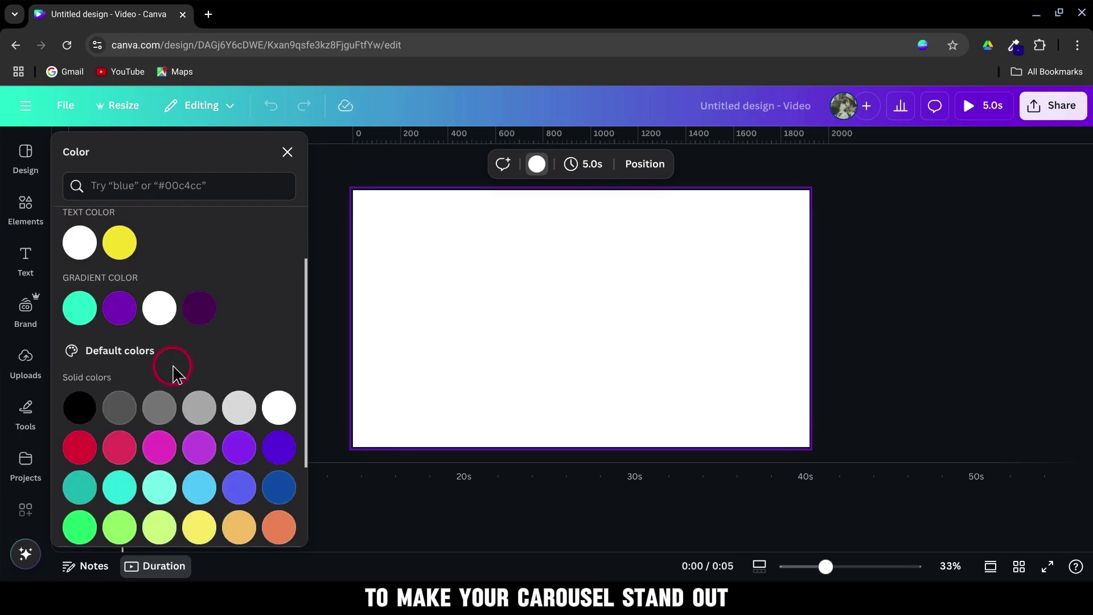
left_click(159, 405)
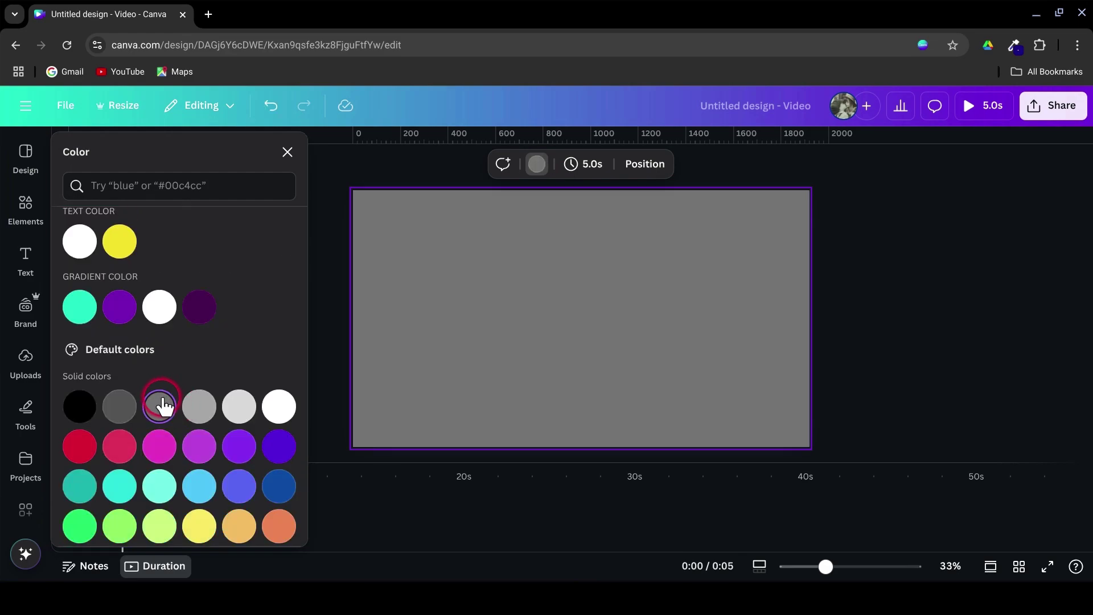
Add a rounded square, enlarge it into a tall centred box, and colour it white.
left_click(26, 205)
scroll(176, 391, "down", 10)
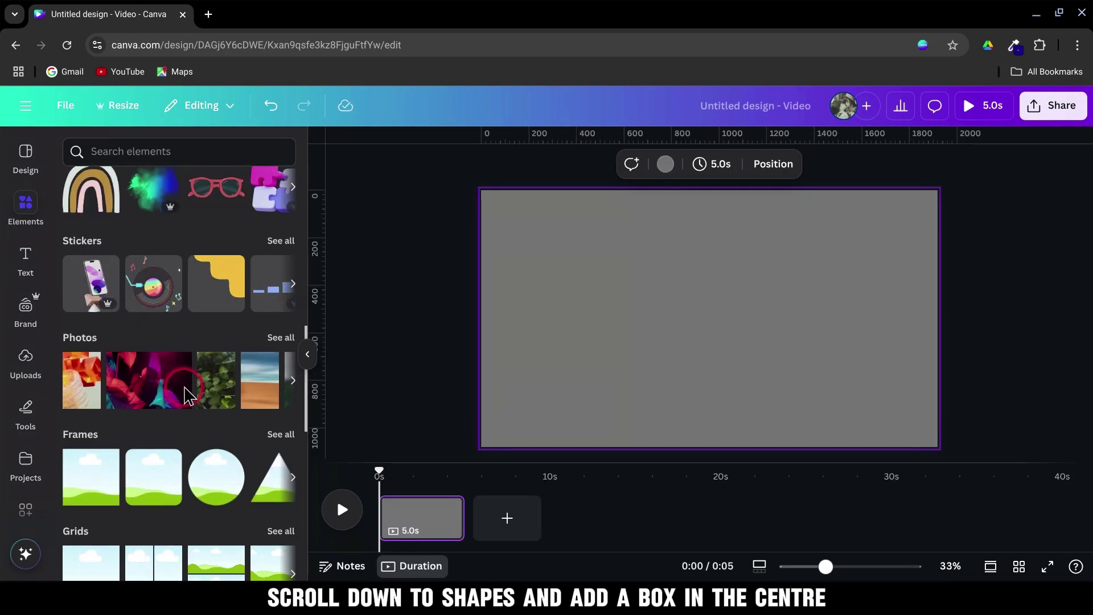
left_click(126, 448)
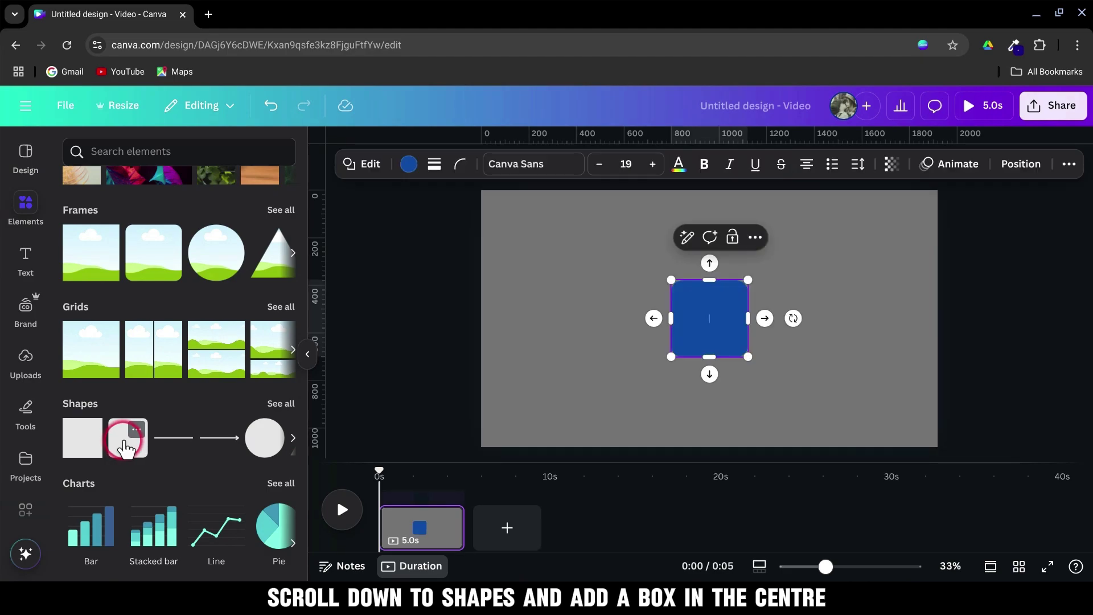
left_click_drag(724, 330, 710, 403)
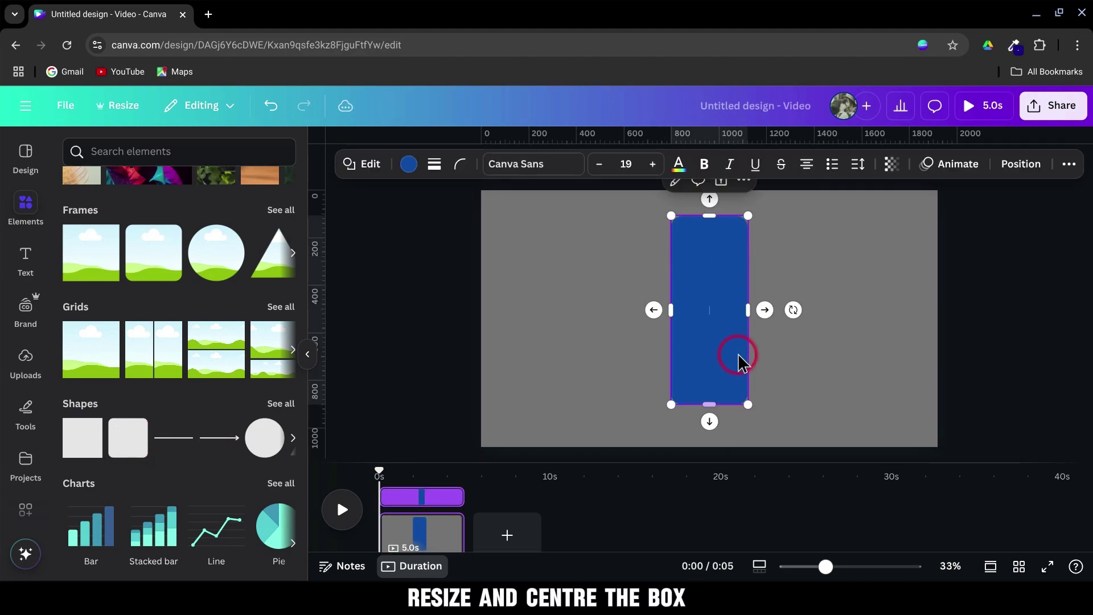
left_click_drag(749, 310, 786, 310)
left_click_drag(671, 310, 647, 310)
left_click_drag(713, 308, 705, 316)
left_click(408, 165)
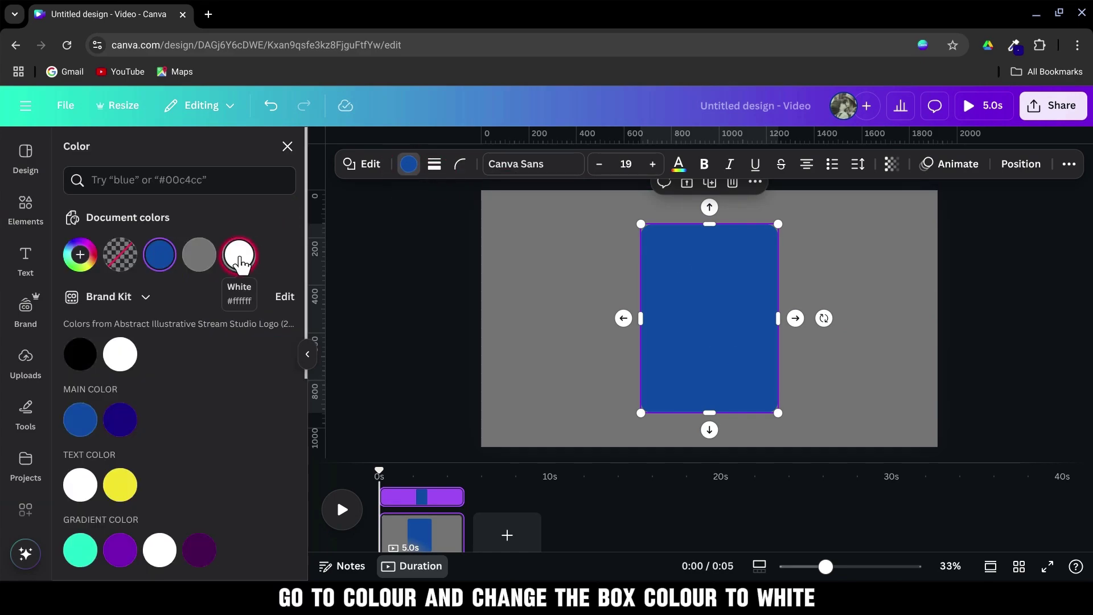
left_click(239, 257)
left_click(26, 206)
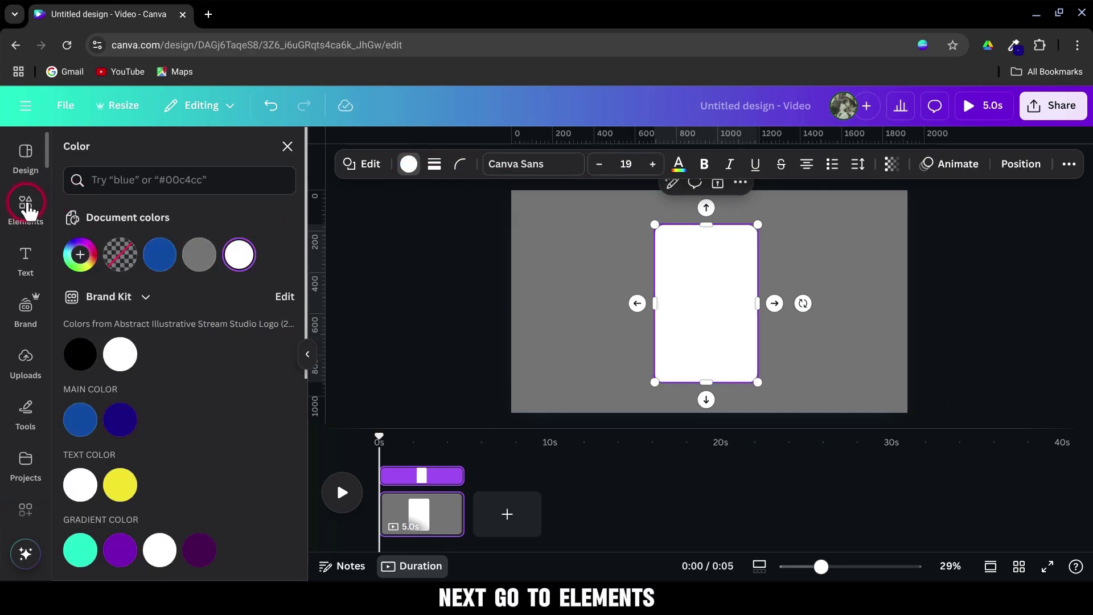
Add a rectangle photo frame inside the white box and a circular profile frame.
scroll(183, 459, "down", 7)
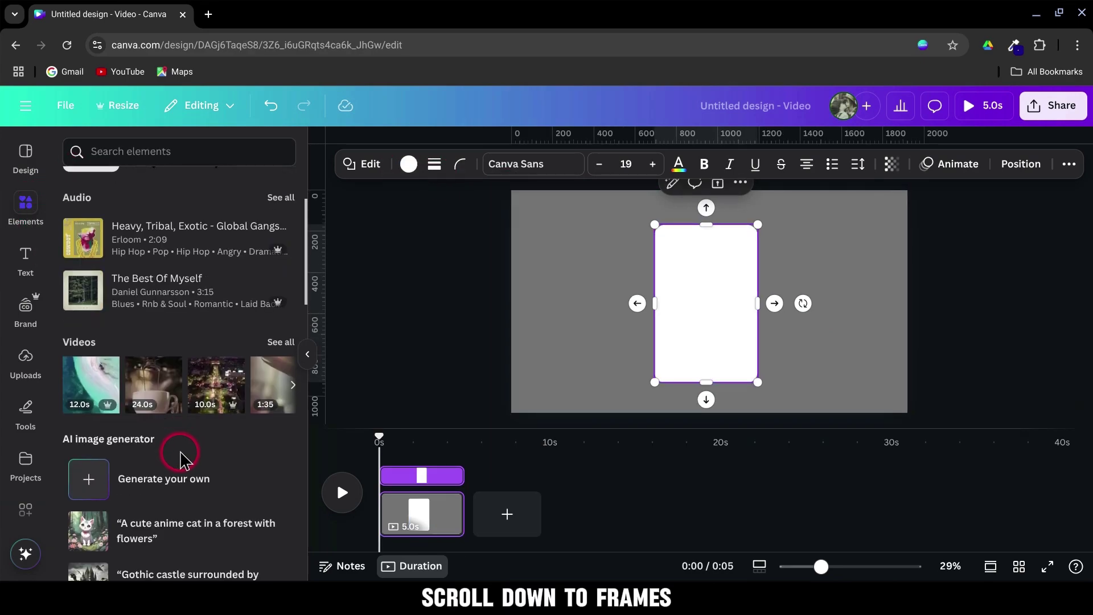
scroll(190, 458, "down", 4)
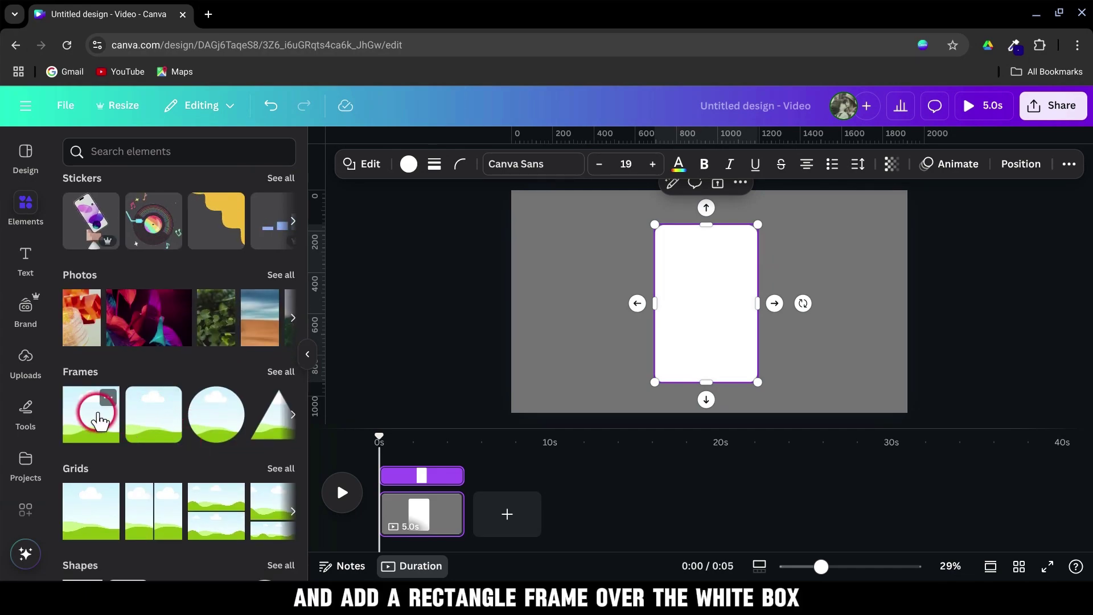
left_click(99, 421)
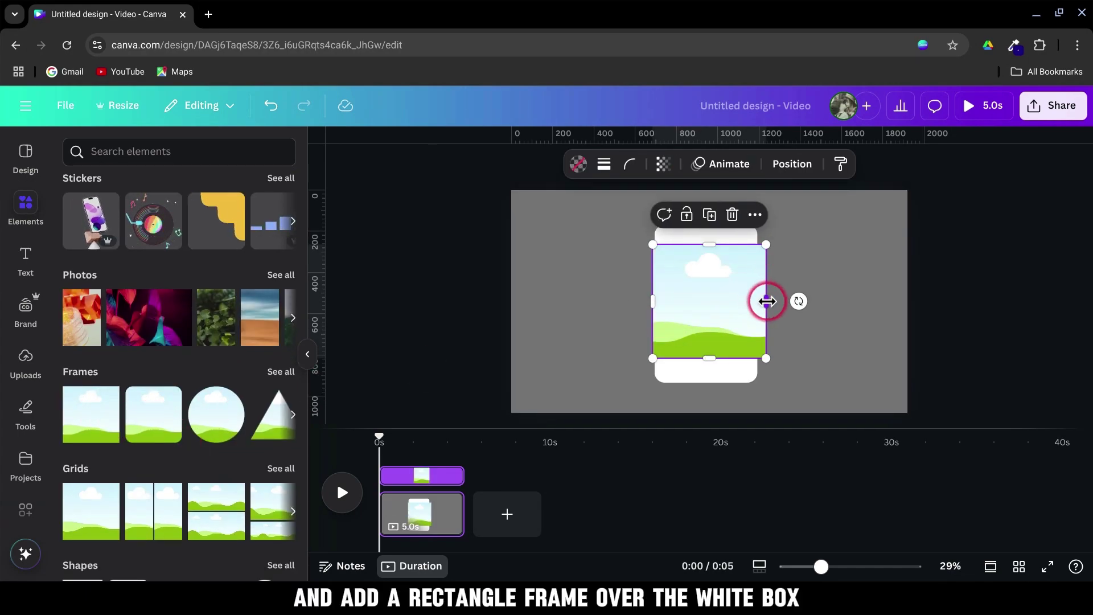
left_click_drag(767, 302, 744, 301)
left_click_drag(664, 297, 672, 307)
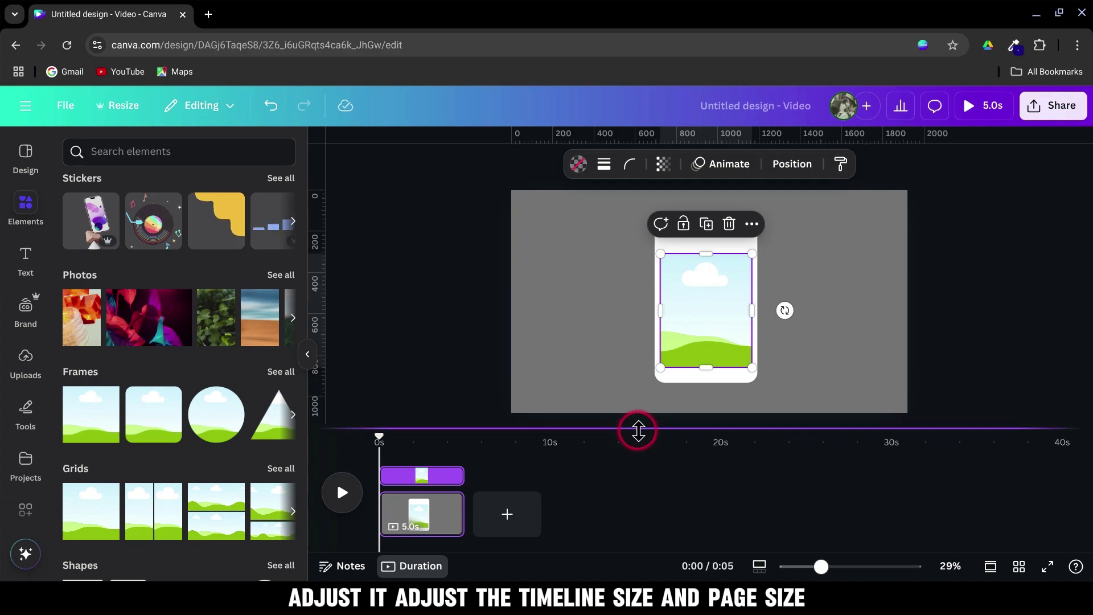
left_click_drag(638, 431, 627, 464)
left_click_drag(826, 566, 835, 567)
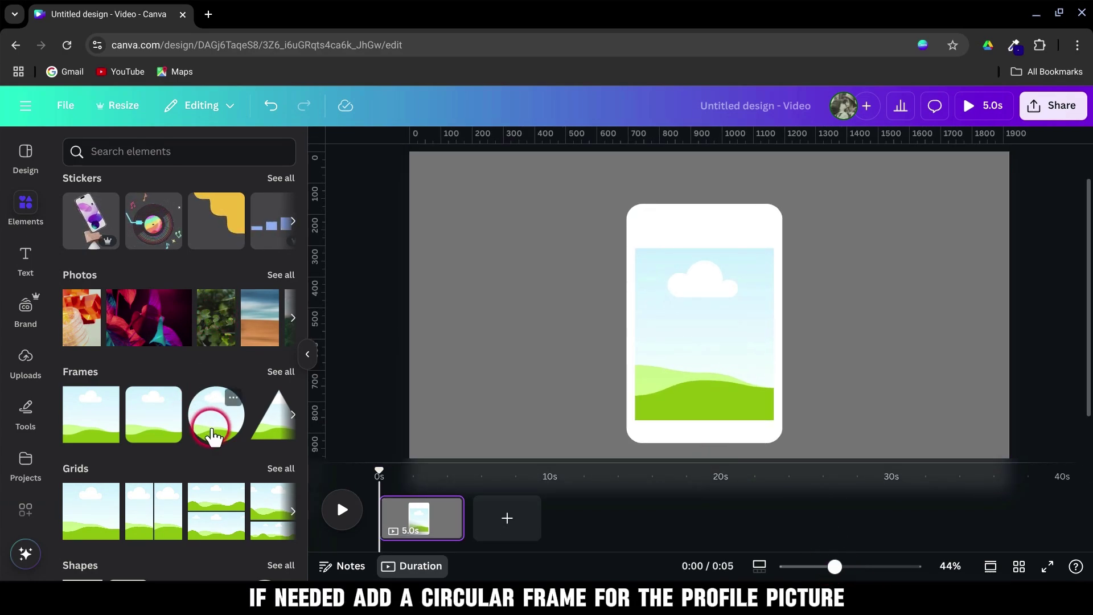
left_click(215, 426)
left_click_drag(808, 215, 664, 214)
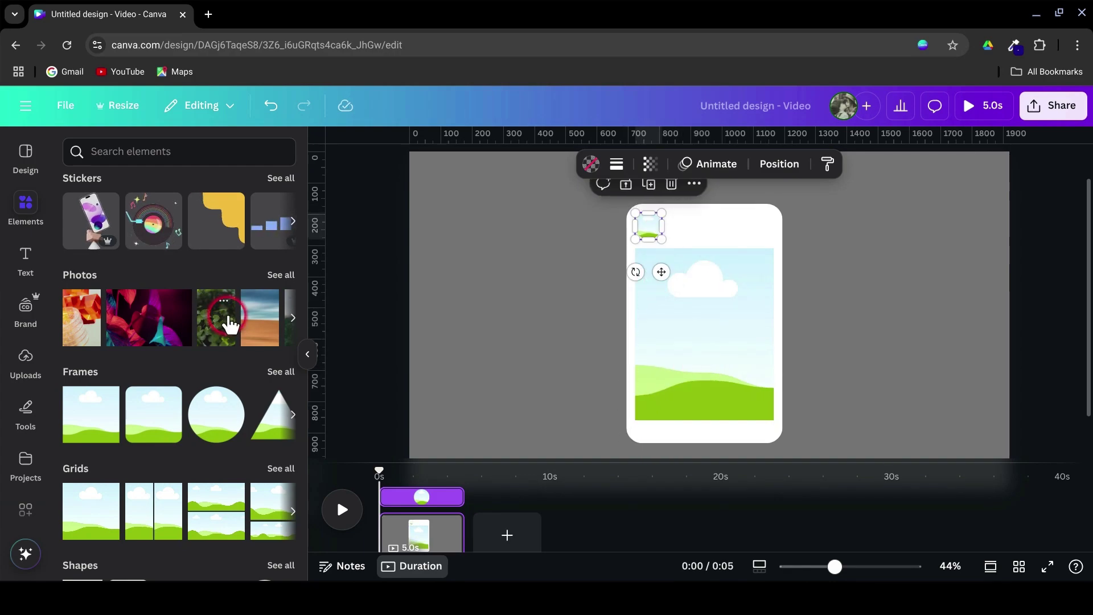
Add heart, speech bubble, paper plane and bookmark icons along the card's bottom row.
scroll(222, 324, "up", 6)
scroll(218, 329, "up", 3)
left_click(279, 188)
left_click(276, 227)
left_click(257, 375)
left_click_drag(710, 341, 655, 476)
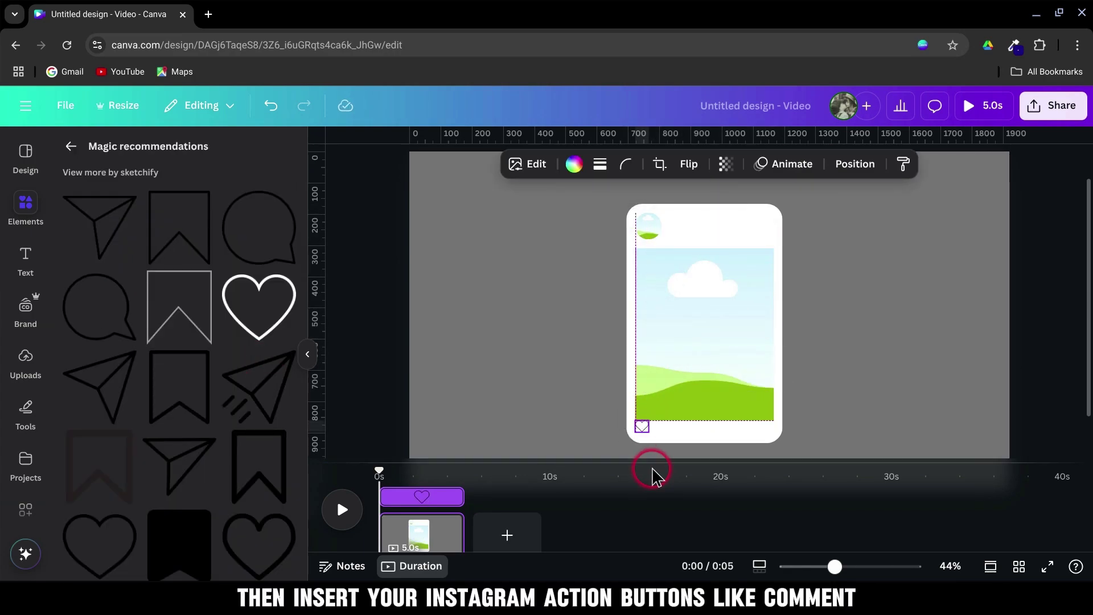
left_click(259, 228)
left_click_drag(754, 261, 661, 424)
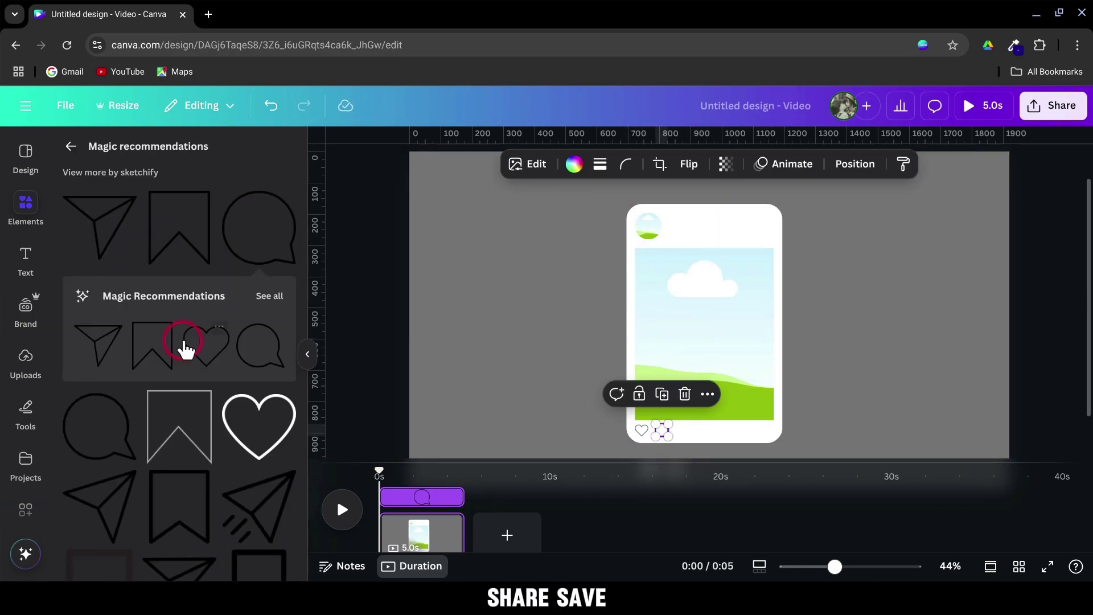
left_click(98, 344)
left_click_drag(654, 267, 839, 405)
left_click(152, 344)
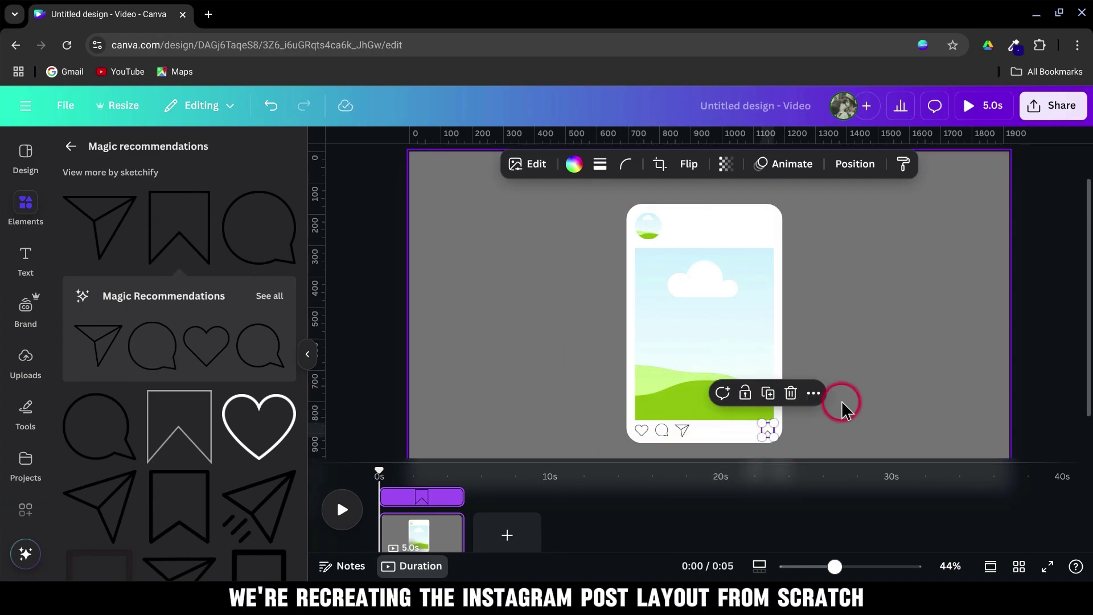
Place three menu dots at the card's top-right and add the account username text.
left_click(100, 223)
left_click_drag(763, 308, 735, 217)
left_click(26, 262)
left_click(180, 191)
type("editstudio963")
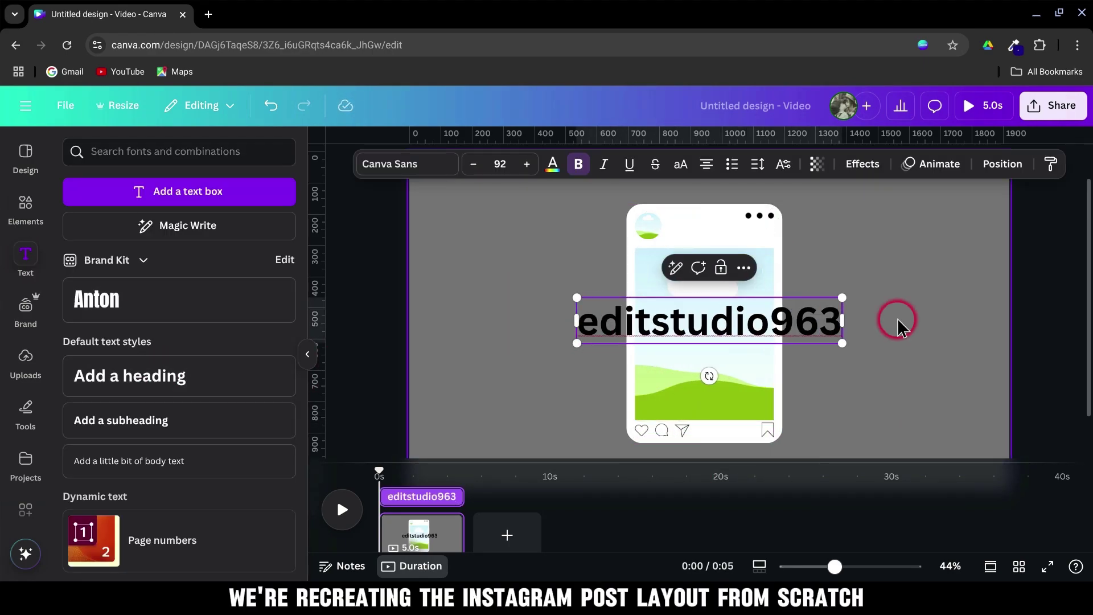
left_click_drag(898, 322, 689, 226)
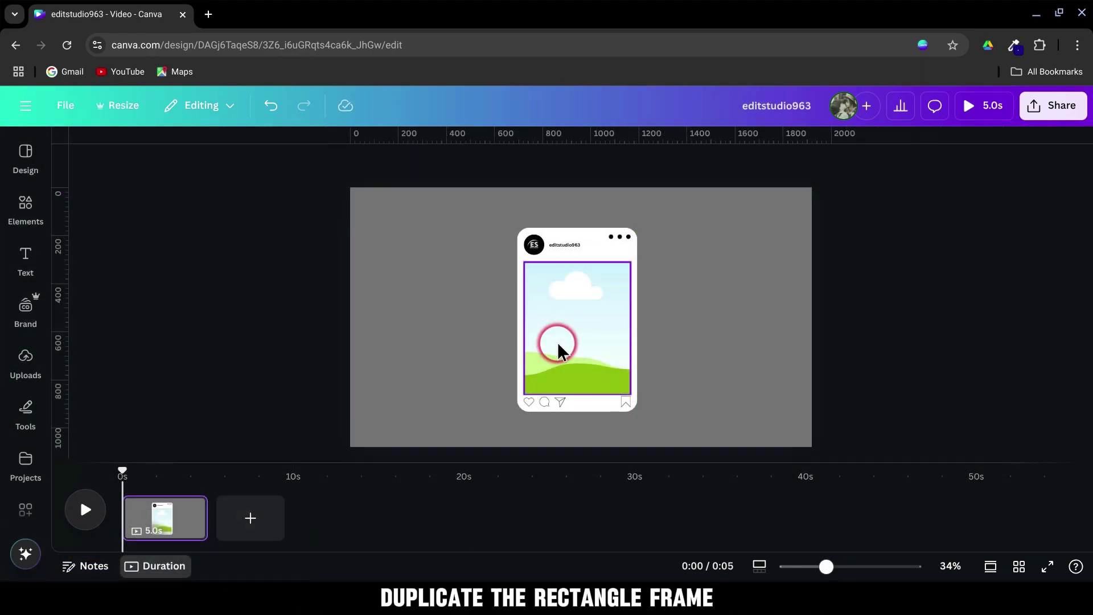
Duplicate the card's photo frame and move the copy beside the card.
left_click(582, 283)
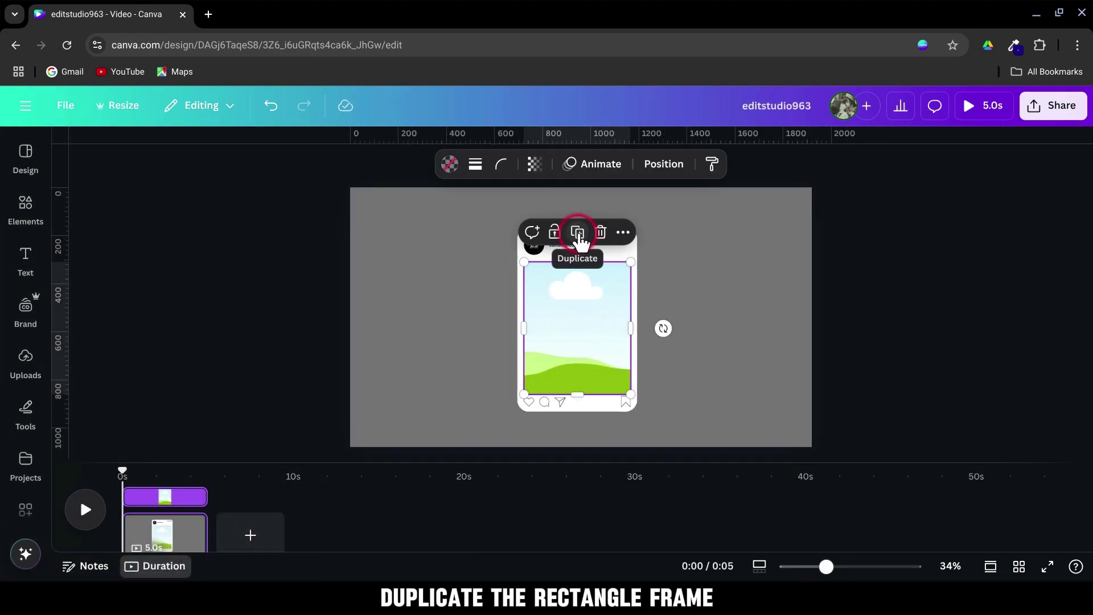
left_click(579, 239)
left_click_drag(586, 303, 471, 334)
Resize both side frames together, position them flanking the card, and send them behind it.
left_click(696, 361)
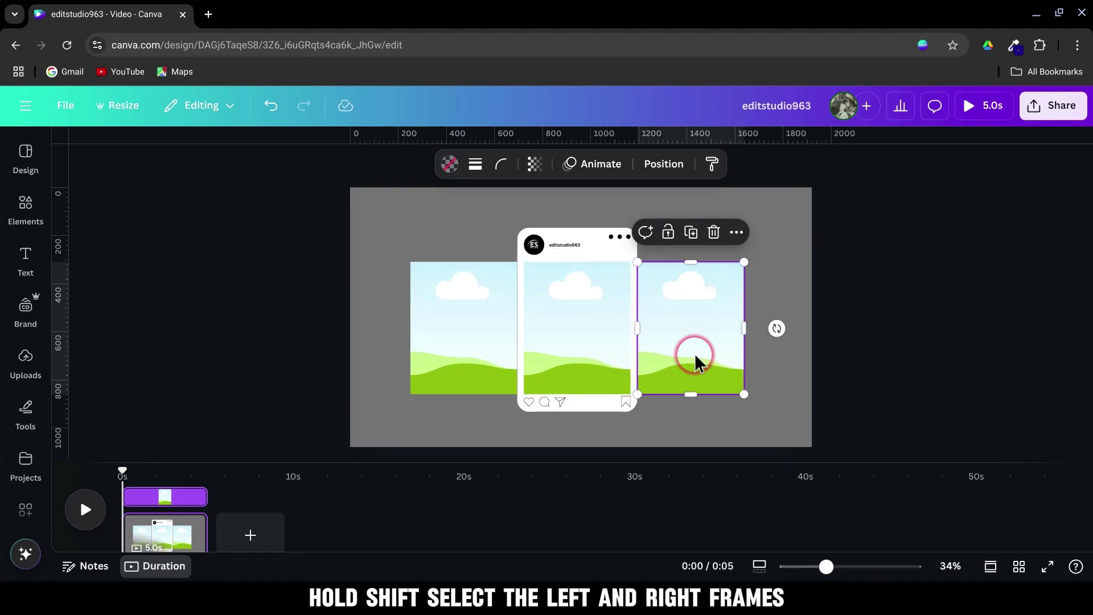
left_click(482, 336, "shift")
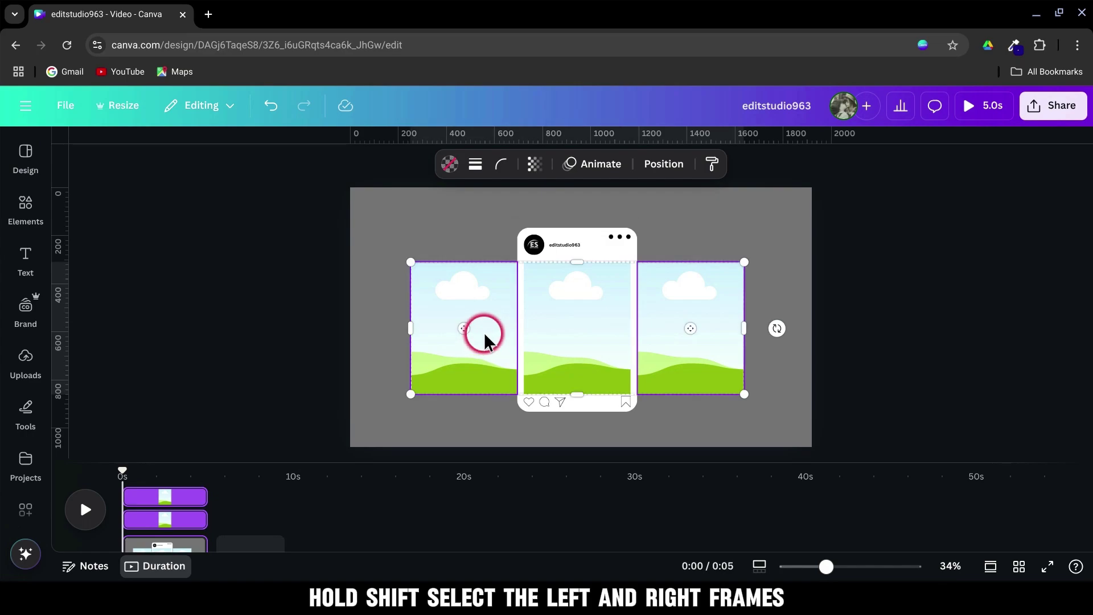
left_click_drag(744, 262, 703, 281)
left_click_drag(627, 340, 649, 336)
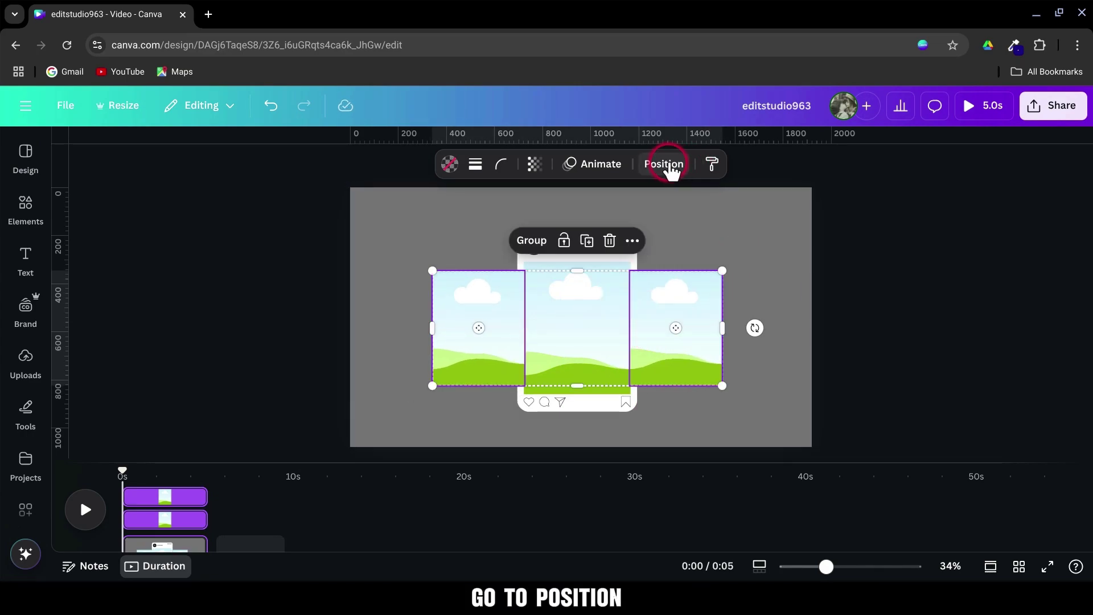
left_click(669, 167)
left_click(205, 262)
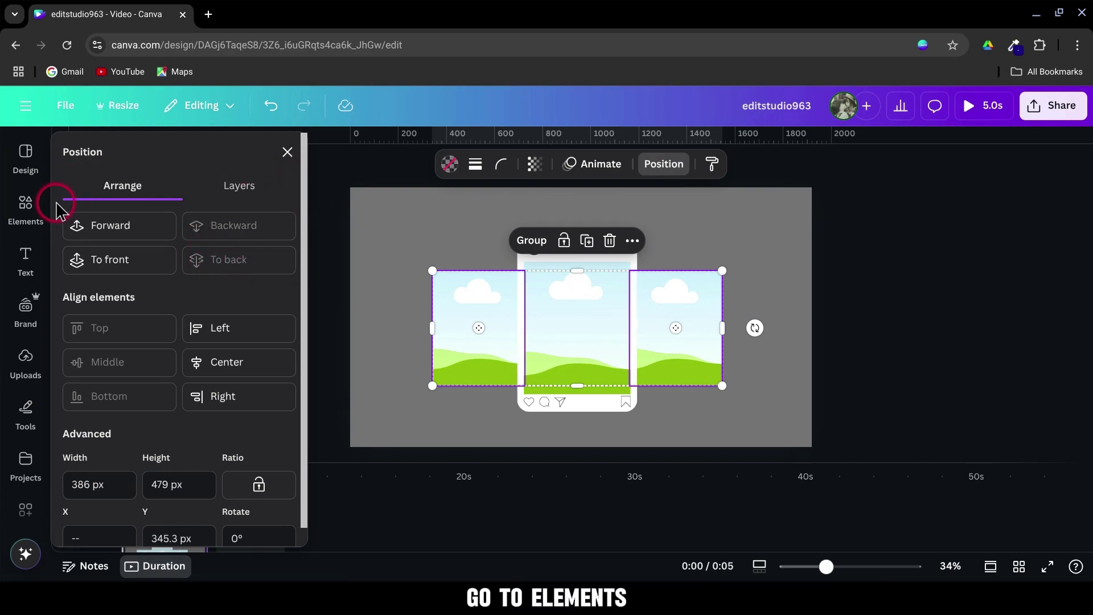
Search the Elements library for 'rectangle shadow' graphics.
left_click(26, 207)
left_click(138, 151)
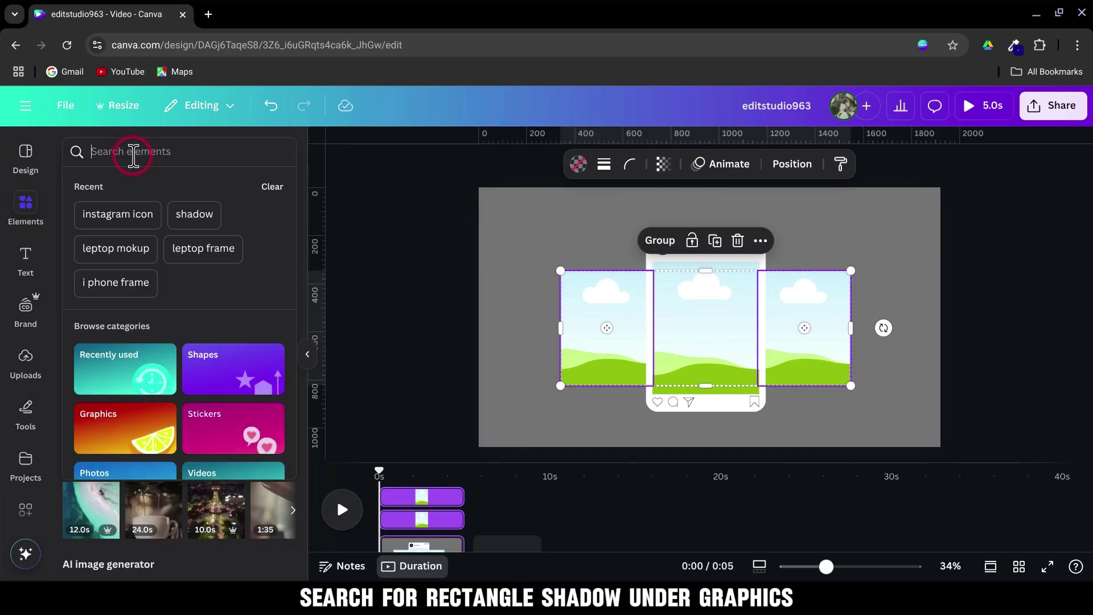
type("rect")
left_click(120, 283)
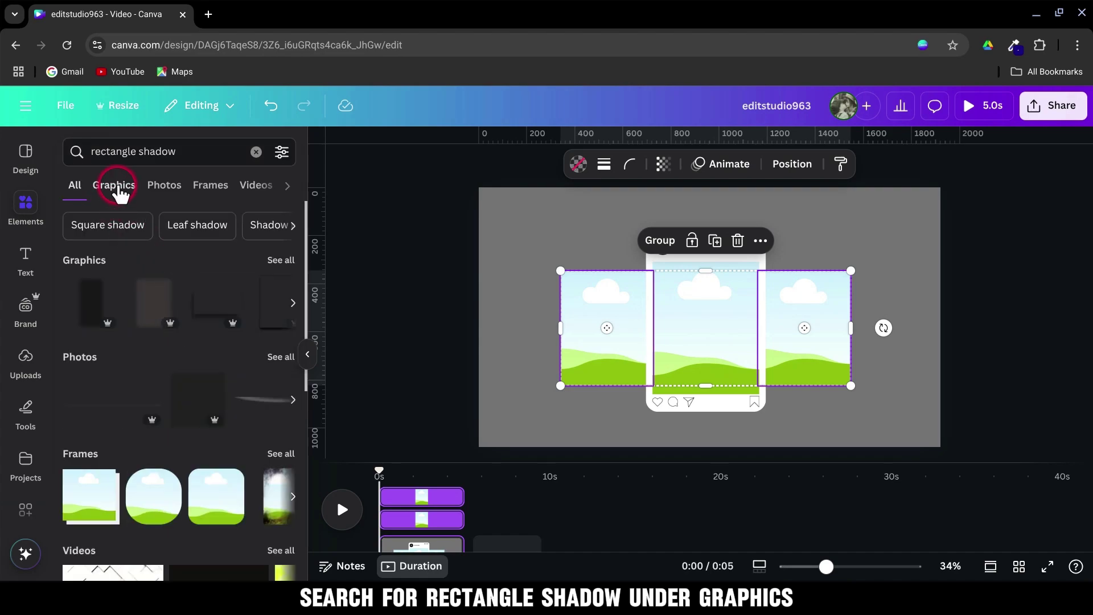
left_click(114, 185)
Place a rectangle shadow sized to the phone mockup and layer it behind the phone.
left_click_drag(178, 285, 693, 312)
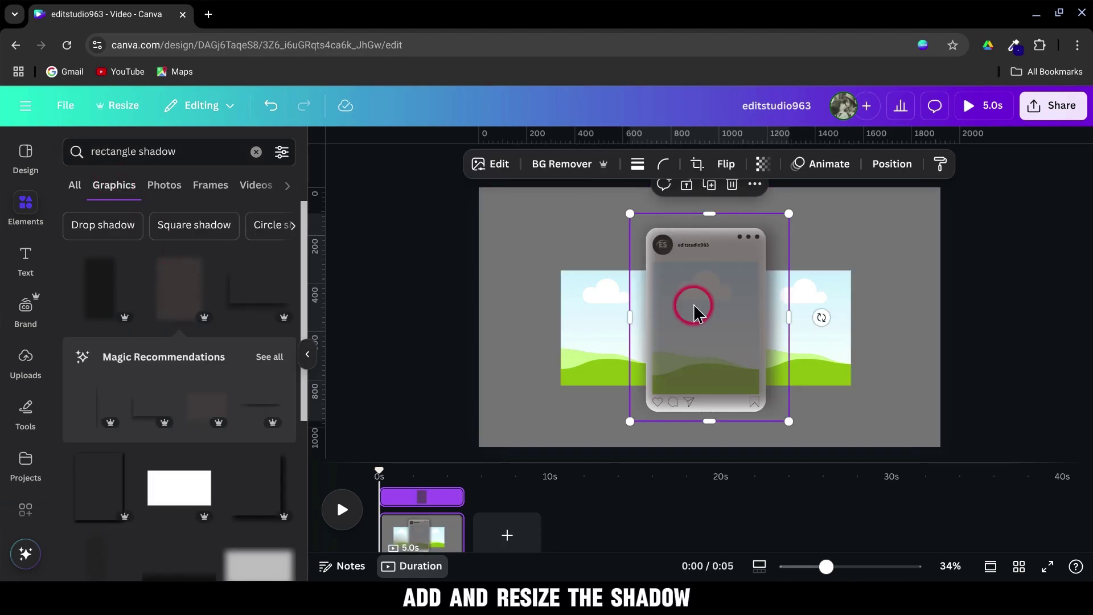
left_click_drag(789, 421, 788, 427)
left_click_drag(630, 427, 623, 431)
left_click(889, 166)
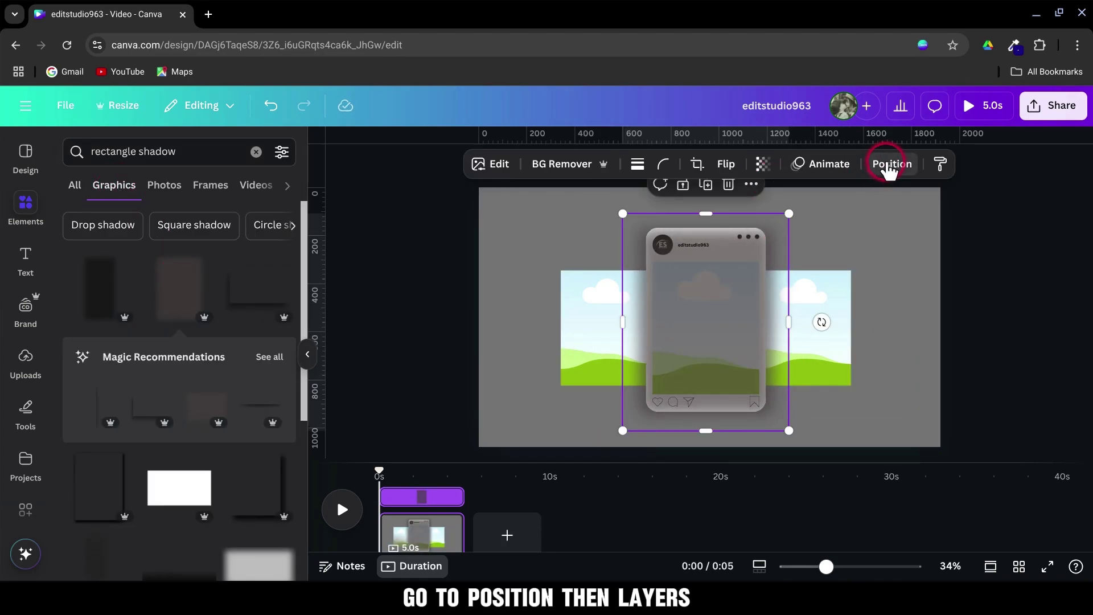
left_click(242, 181)
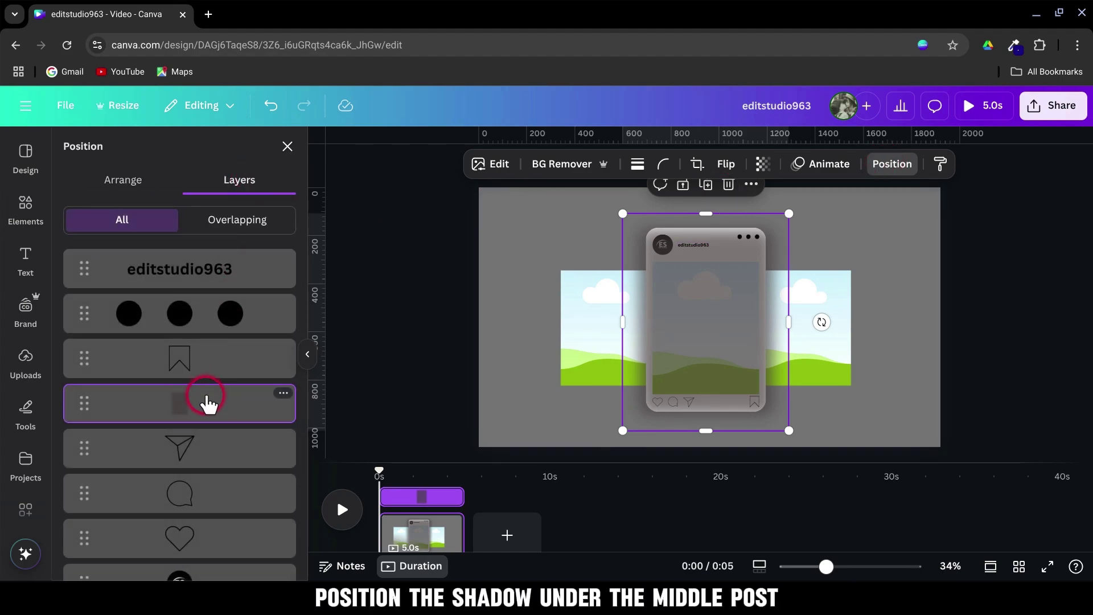
left_click_drag(207, 403, 206, 460)
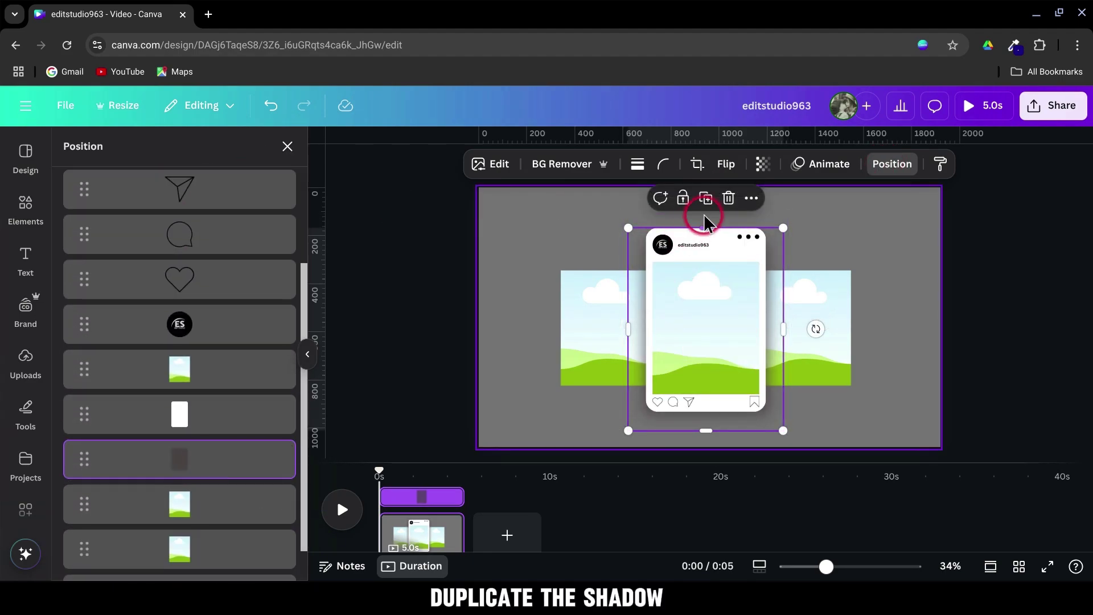
Duplicate the shadow under the right and left frames and send both behind the frames.
left_click(706, 199)
left_click_drag(737, 324, 853, 341)
left_click(822, 237)
left_click_drag(939, 370, 554, 391)
left_click(221, 316, "shift")
left_click_drag(225, 271, 218, 524)
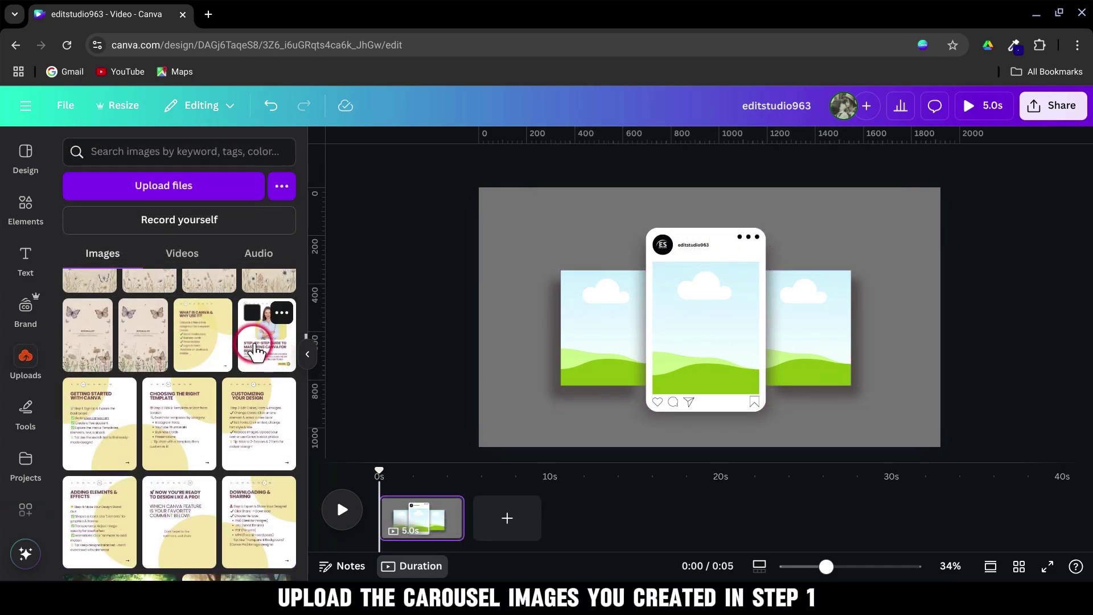
Fill the phone with the guide page, left frame with 'Now you're ready', right with 'What is Canva'; set 3 s.
left_click_drag(255, 352, 711, 345)
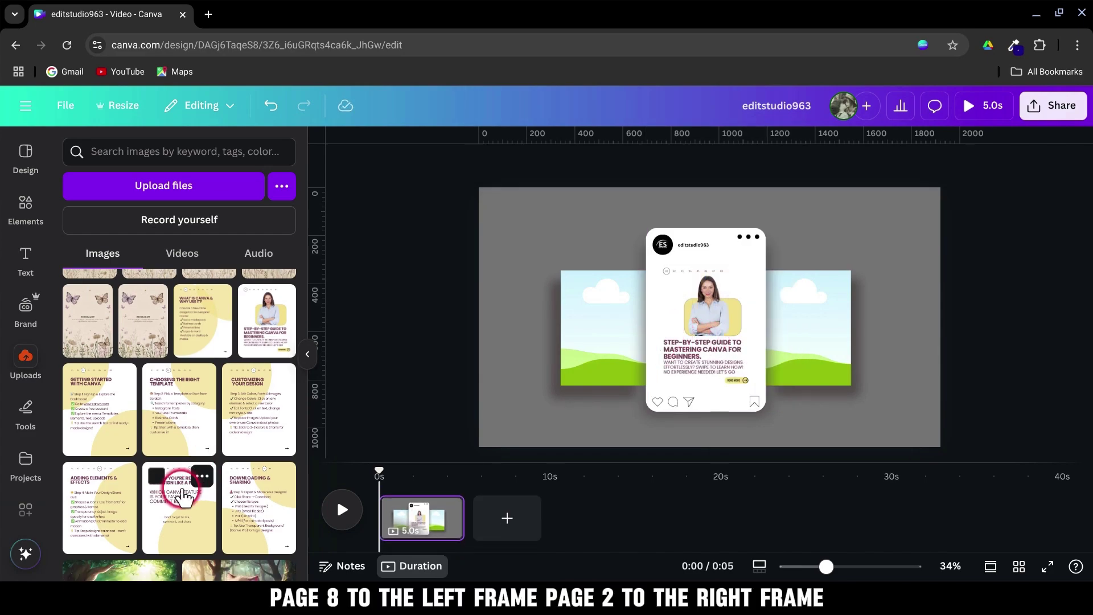
left_click(176, 490)
left_click_drag(670, 315, 578, 310)
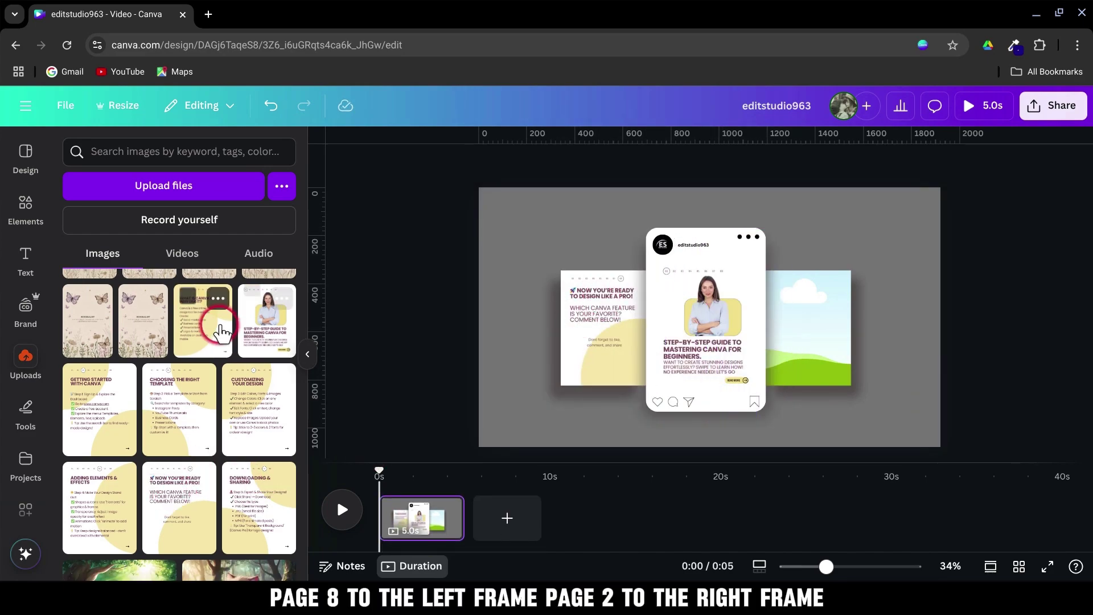
left_click(196, 307)
left_click_drag(738, 318, 843, 336)
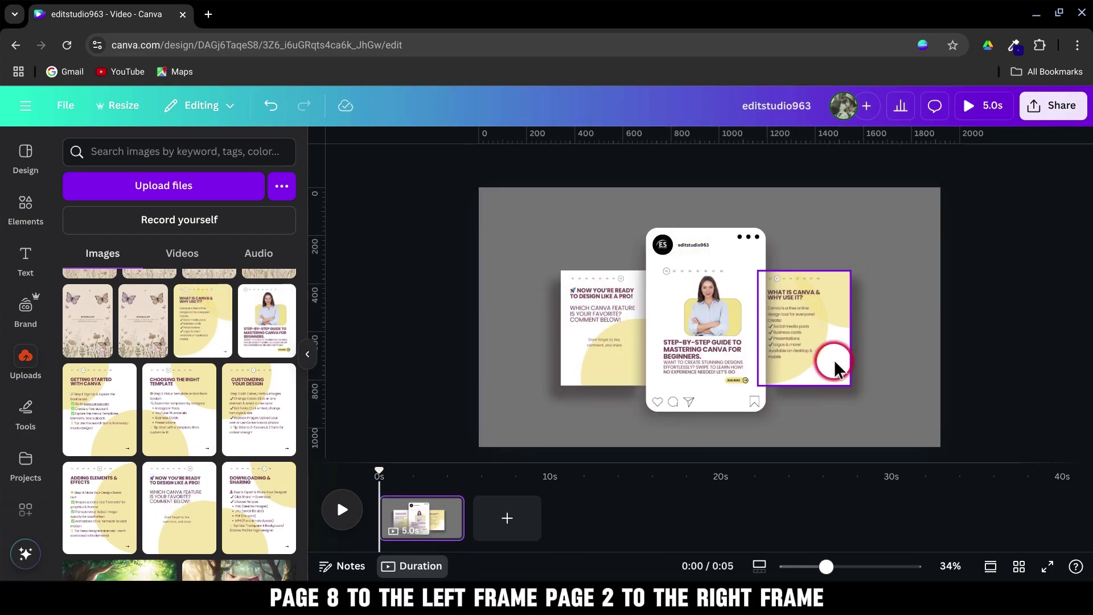
left_click_drag(456, 514, 431, 516)
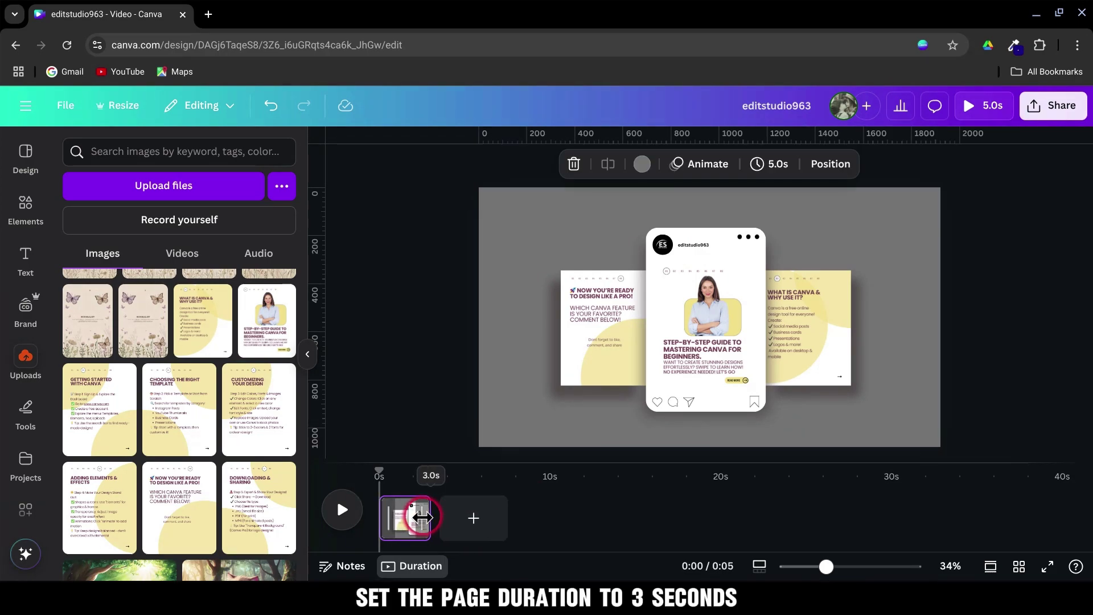
Duplicate the page and move the detached guide image into the left frame.
right_click(403, 527)
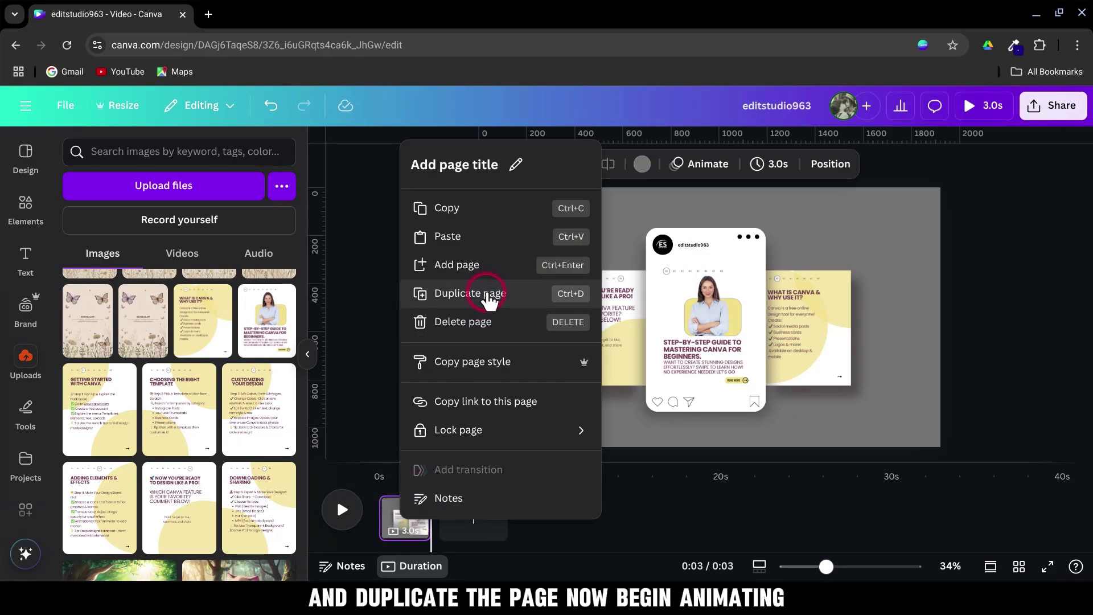
left_click(487, 296)
left_click(639, 352)
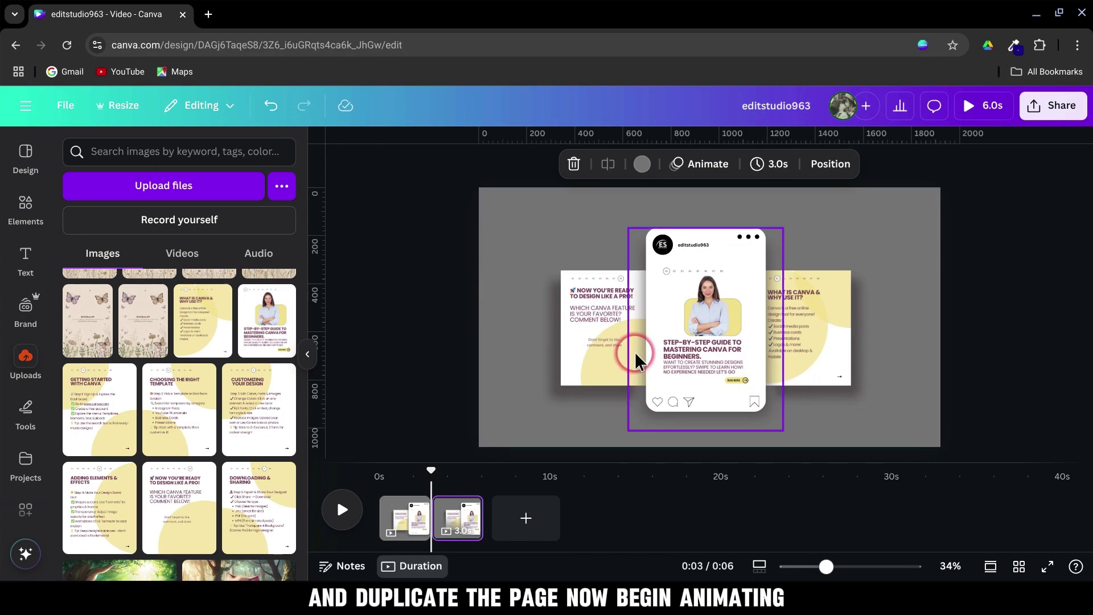
left_click(681, 334)
right_click(692, 322)
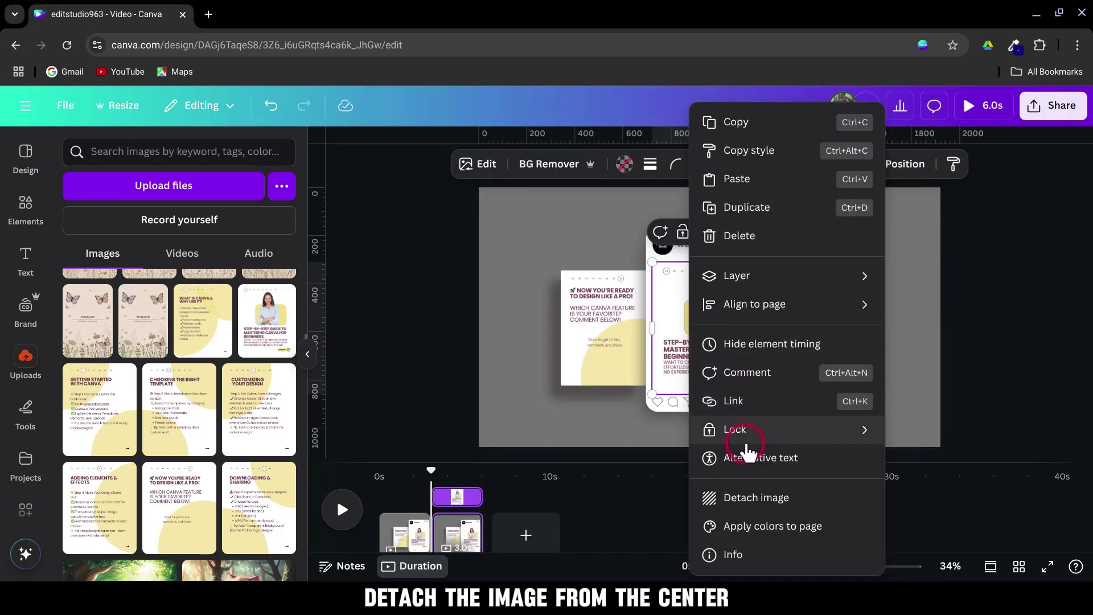
left_click(762, 501)
left_click_drag(711, 342, 617, 341)
Move 'What is Canva' into the phone and put 'Getting Started with Canva' in the right frame.
left_click(829, 335)
right_click(829, 335)
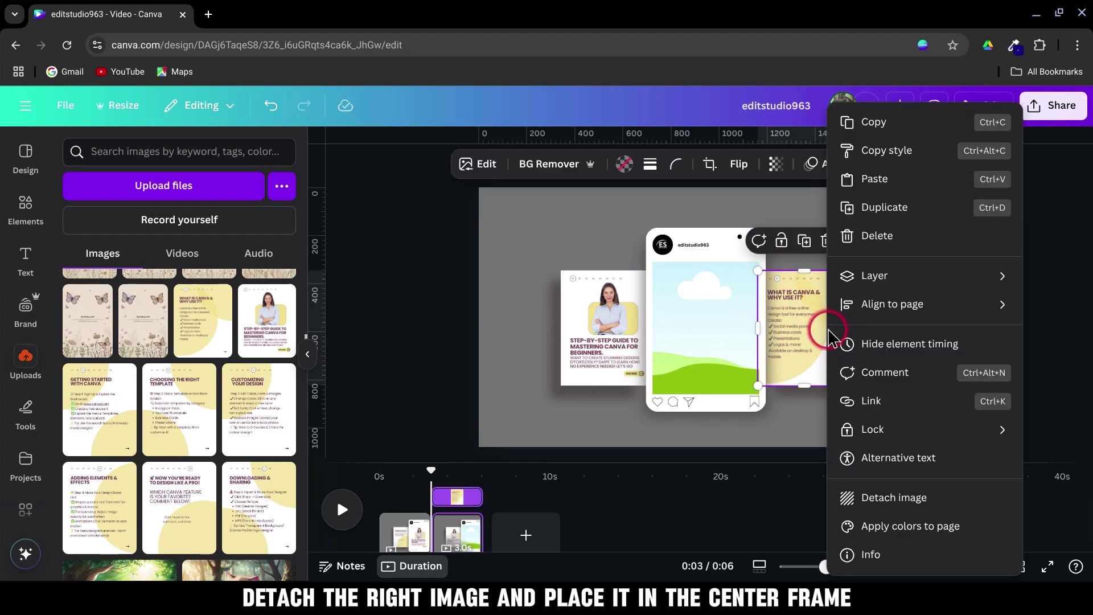
left_click(829, 499)
left_click_drag(749, 306, 730, 312)
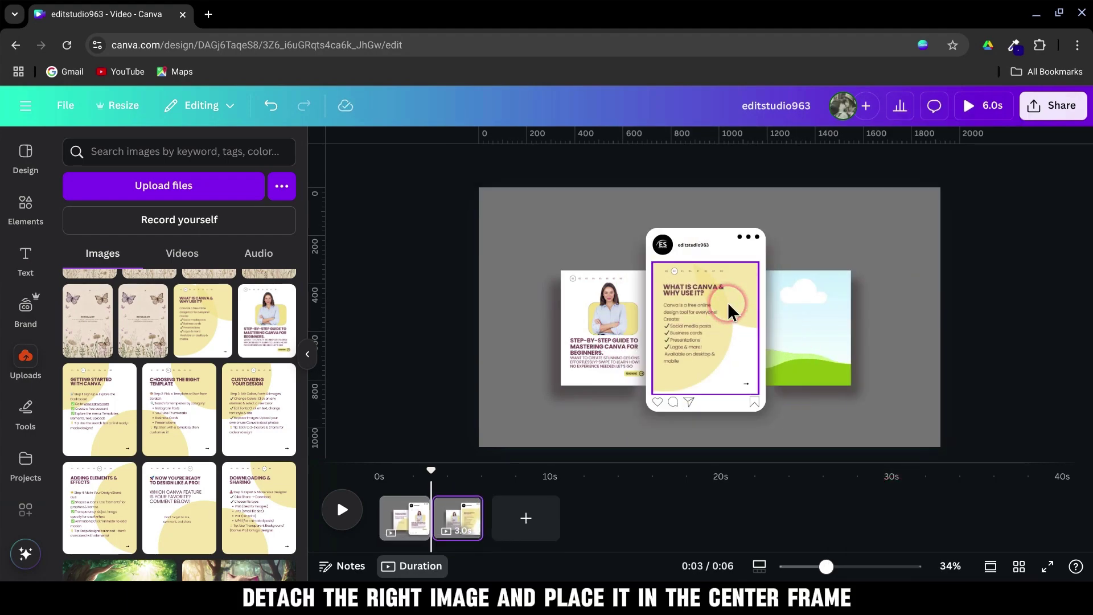
left_click(81, 414)
left_click_drag(667, 340, 791, 333)
Duplicate page 2, shift images one frame left, and add 'Choosing the right template' on the right.
right_click(460, 516)
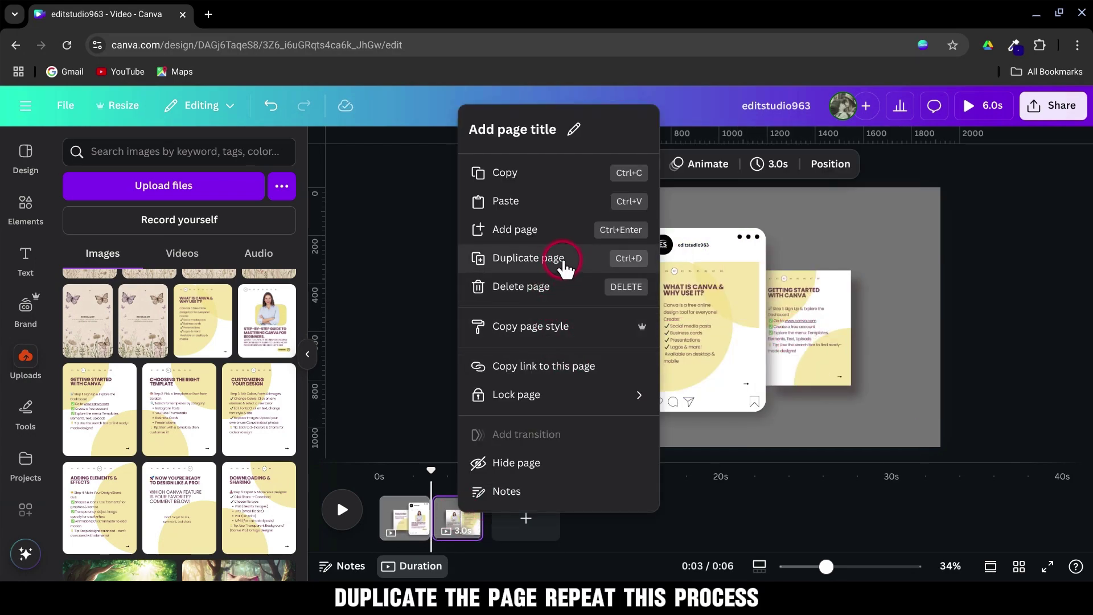
left_click(565, 263)
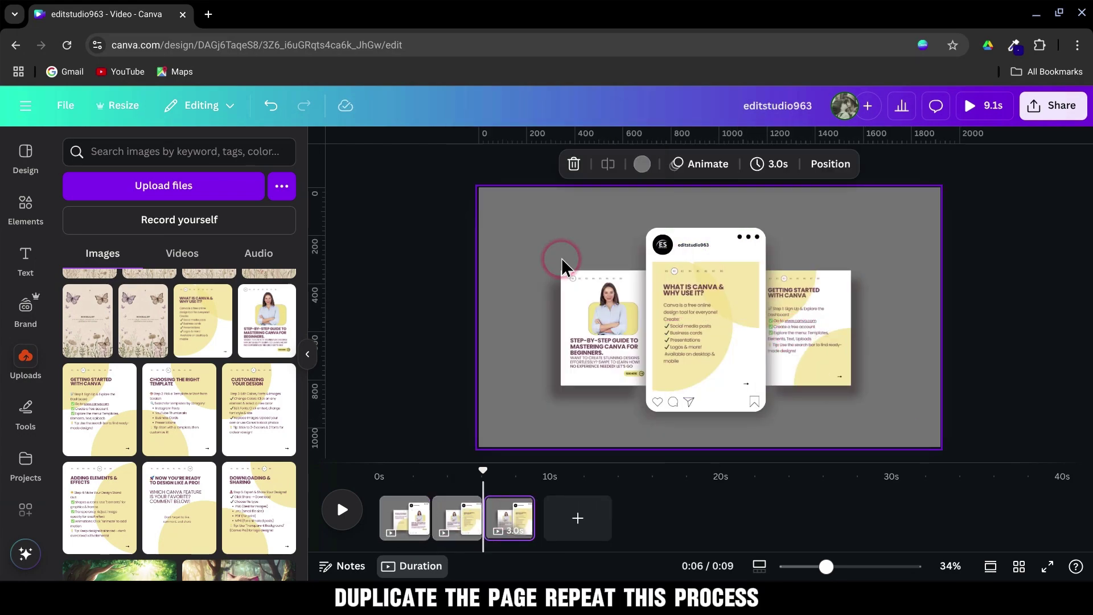
right_click(713, 342)
left_click(797, 506)
left_click_drag(737, 378, 624, 365)
right_click(813, 344)
left_click(871, 498)
left_click_drag(738, 330, 730, 325)
left_click_drag(200, 431, 827, 383)
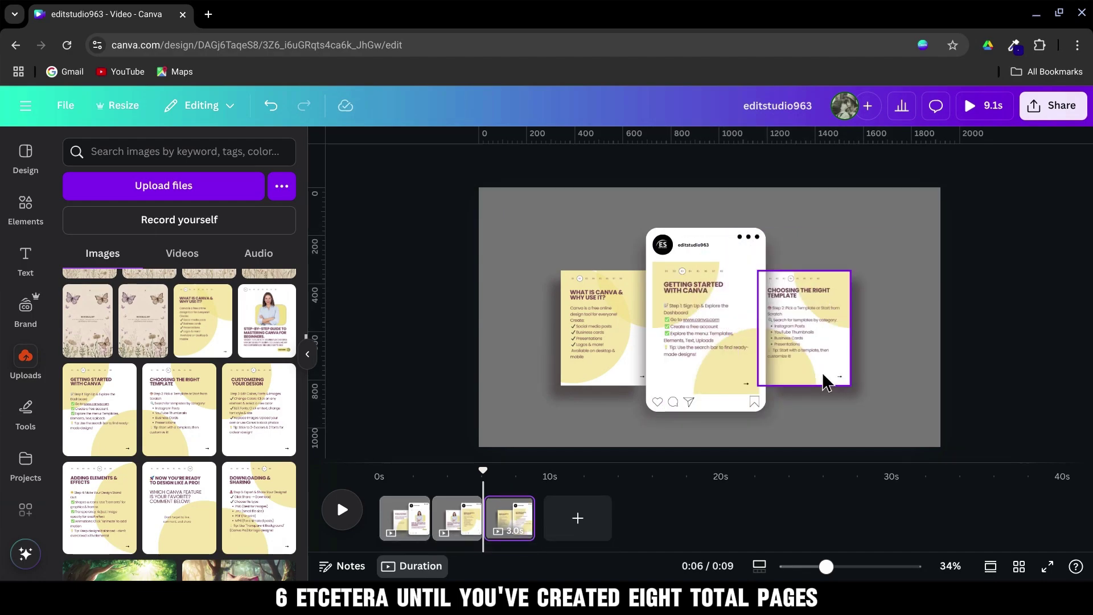
right_click(550, 521)
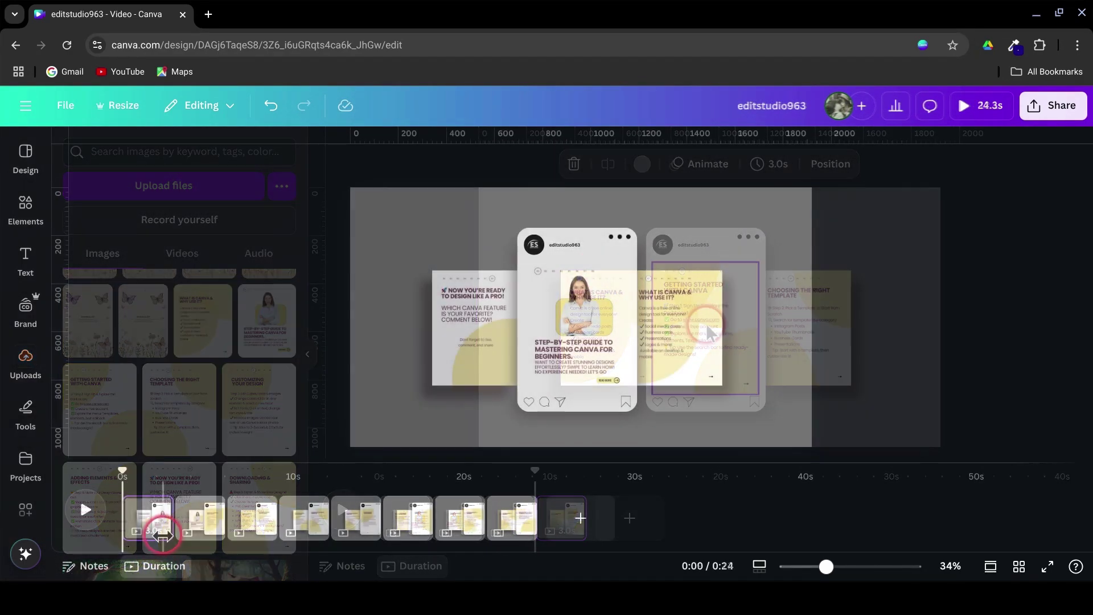
Add a Match & Move transition between pages 1 and 2 and set all pages to 0.8 seconds.
left_click(171, 532)
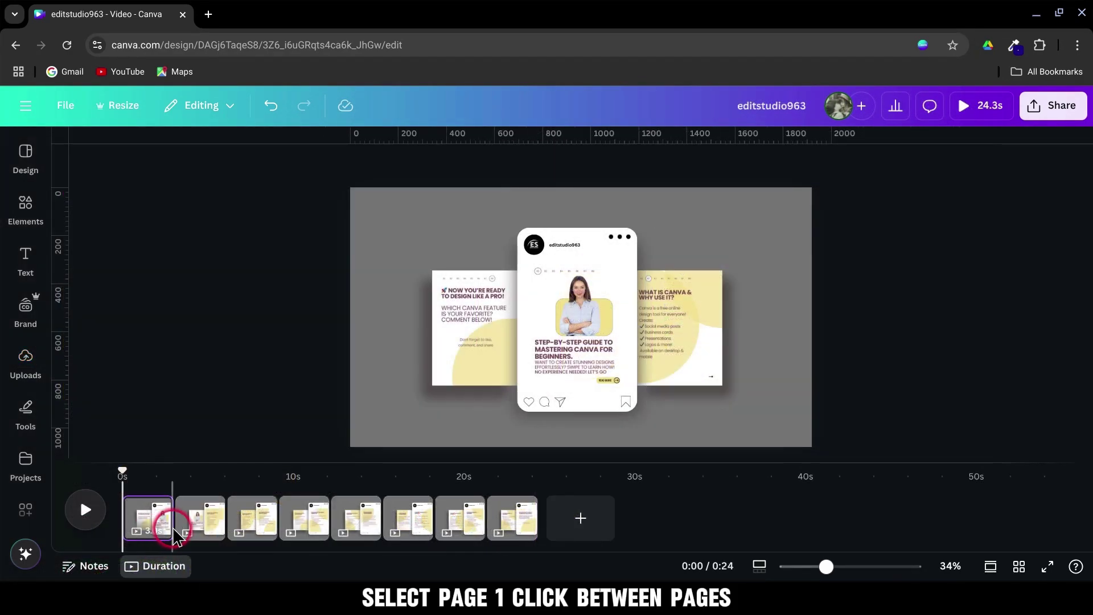
left_click(175, 532)
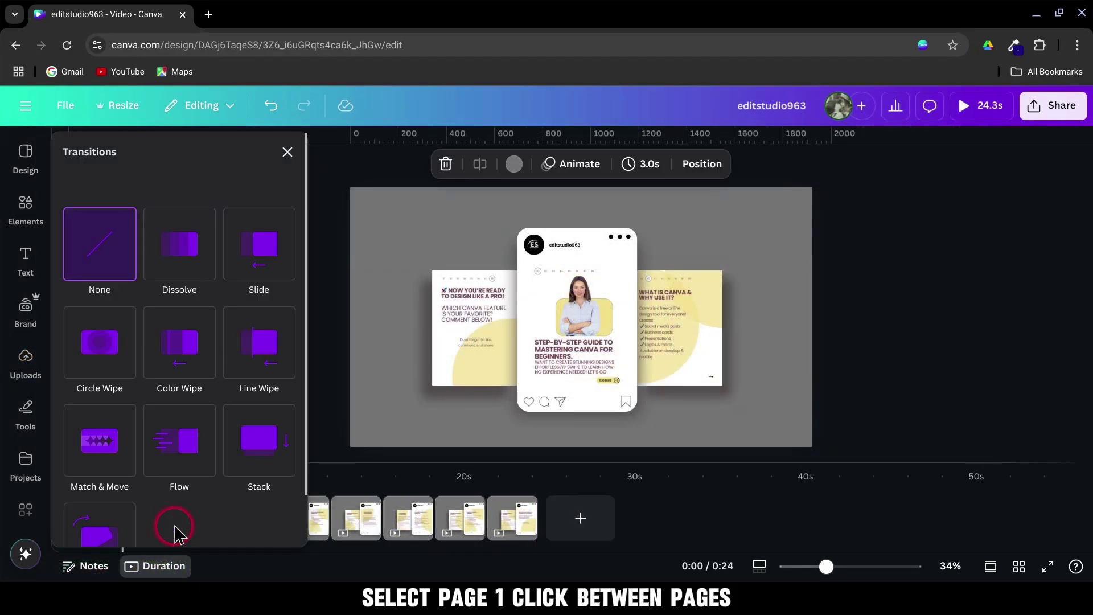
left_click(113, 450)
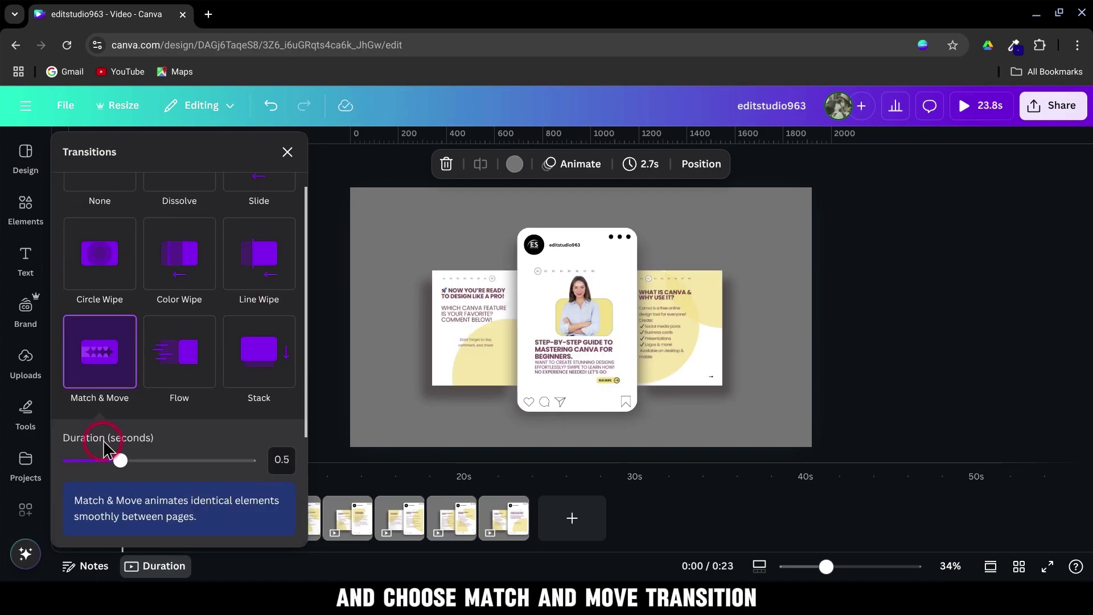
left_click(649, 165)
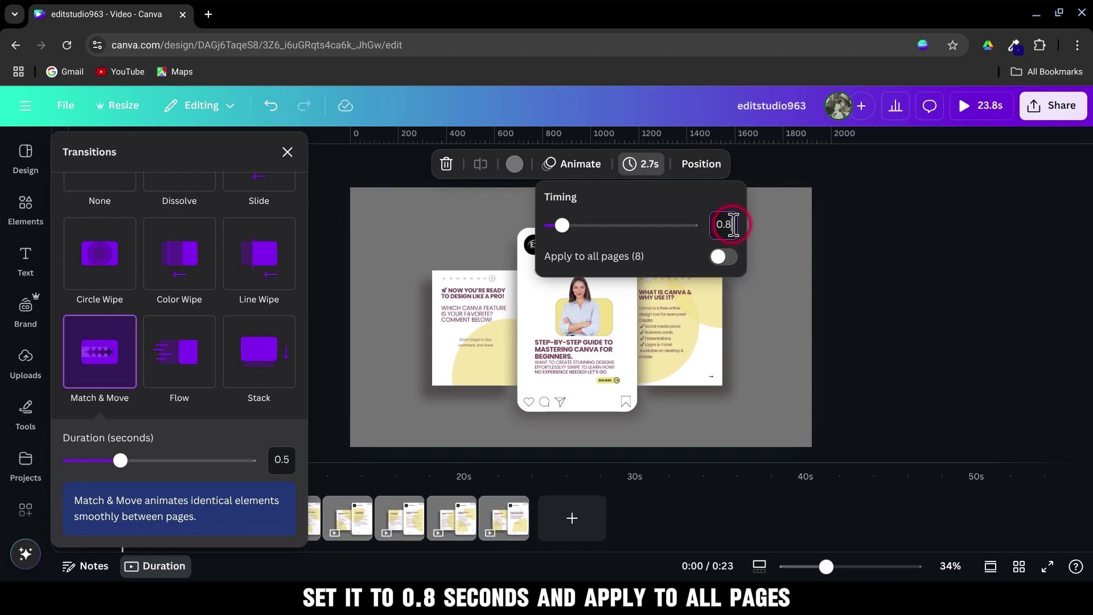
left_click(734, 261)
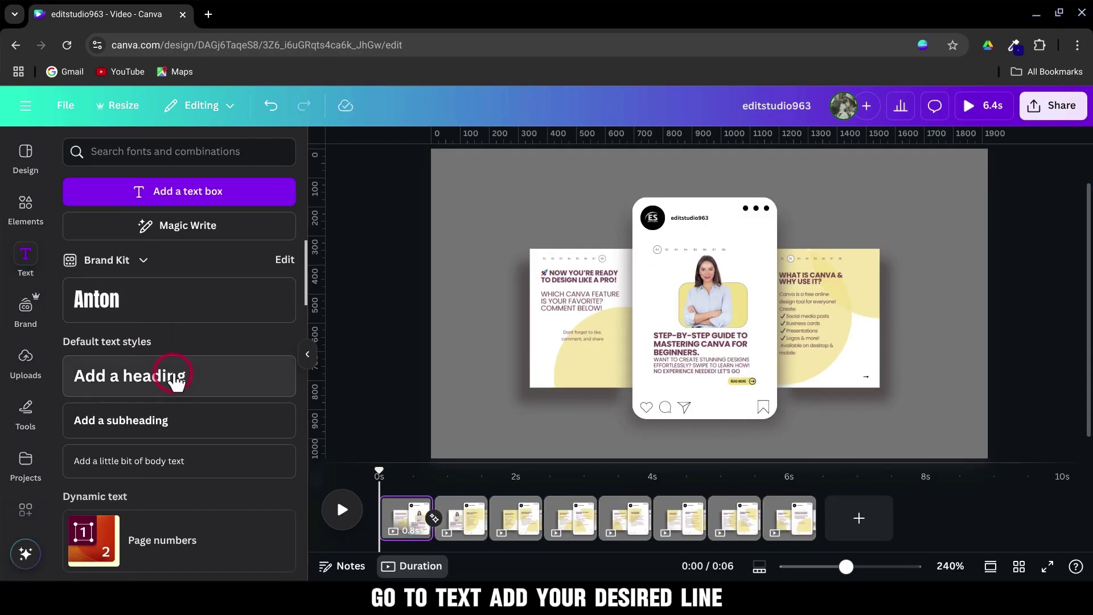
Add a heading text and give it a Curve effect of 30.
left_click(171, 379)
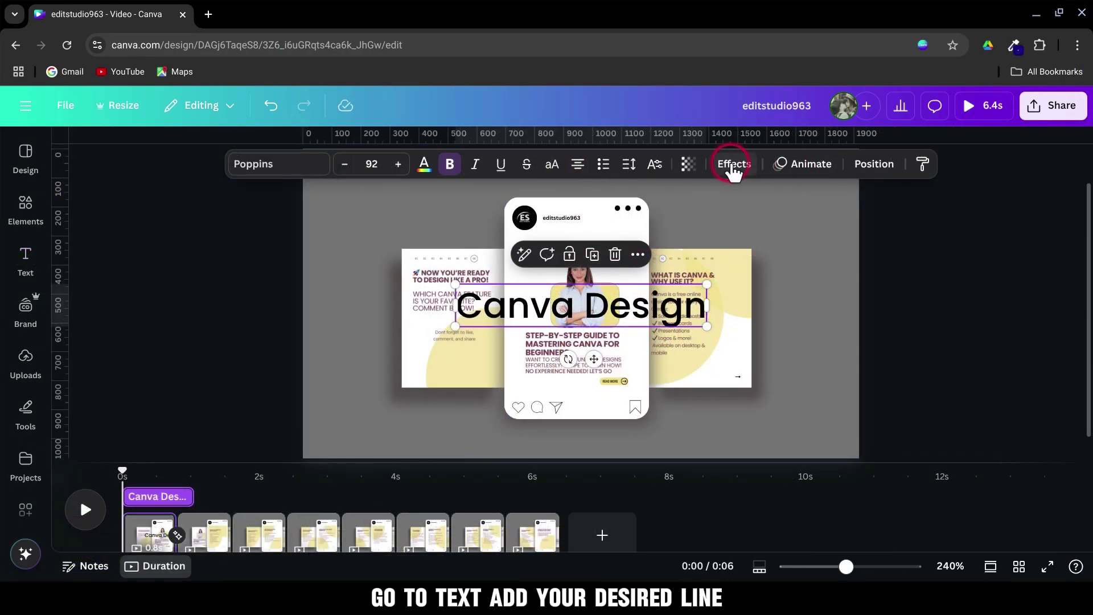
left_click(734, 165)
scroll(249, 409, "down", 4)
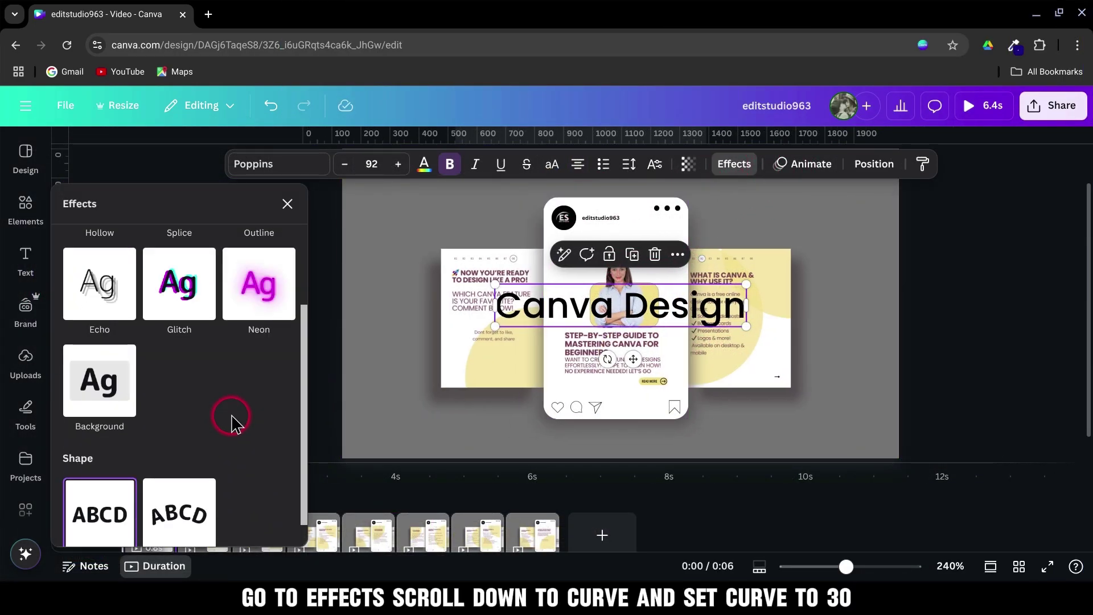
left_click(169, 489)
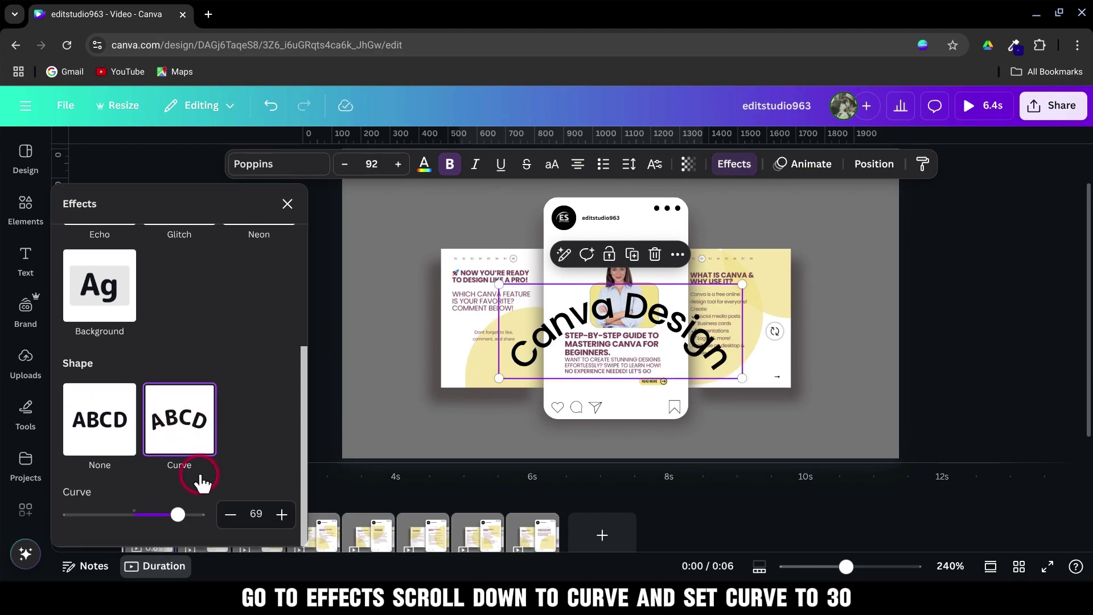
left_click_drag(165, 518, 152, 514)
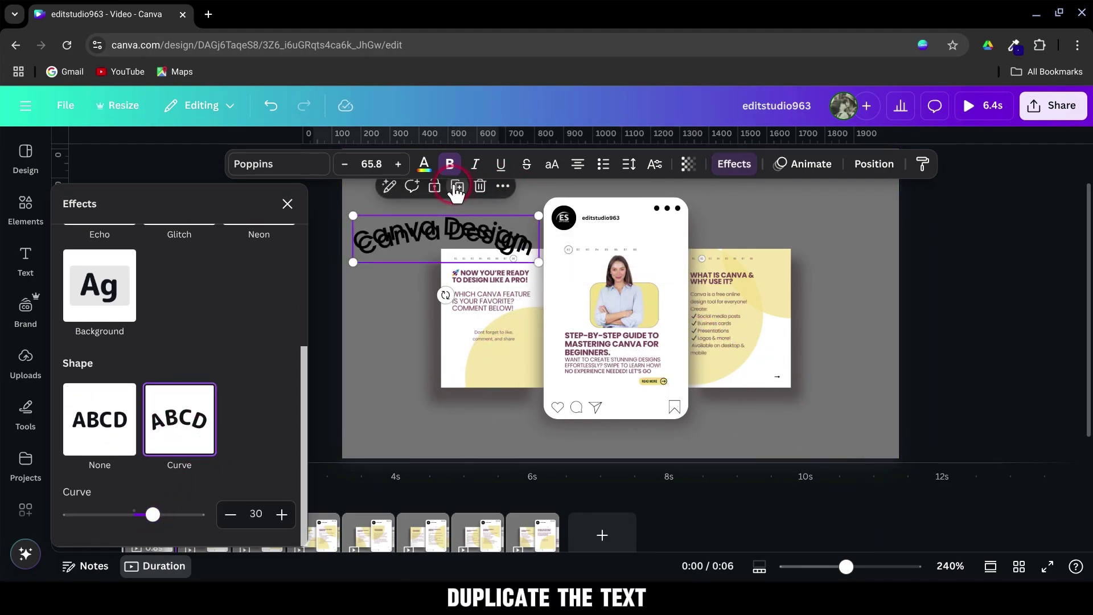
Make two copies beside the original, curving the middle one to -30.
left_click(457, 186)
left_click_drag(458, 228, 566, 220)
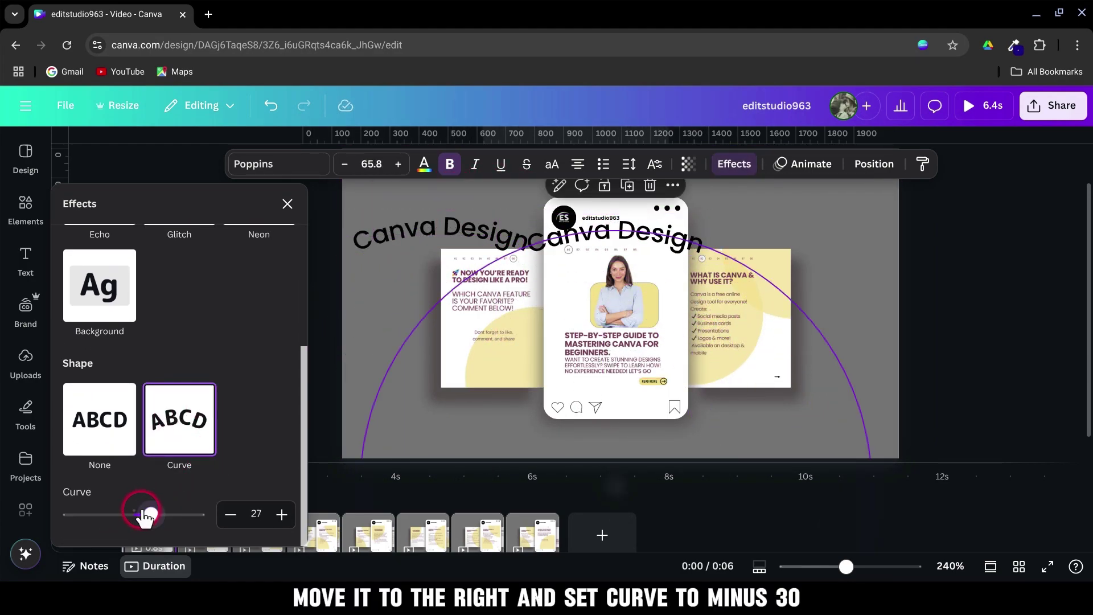
left_click_drag(146, 515, 108, 518)
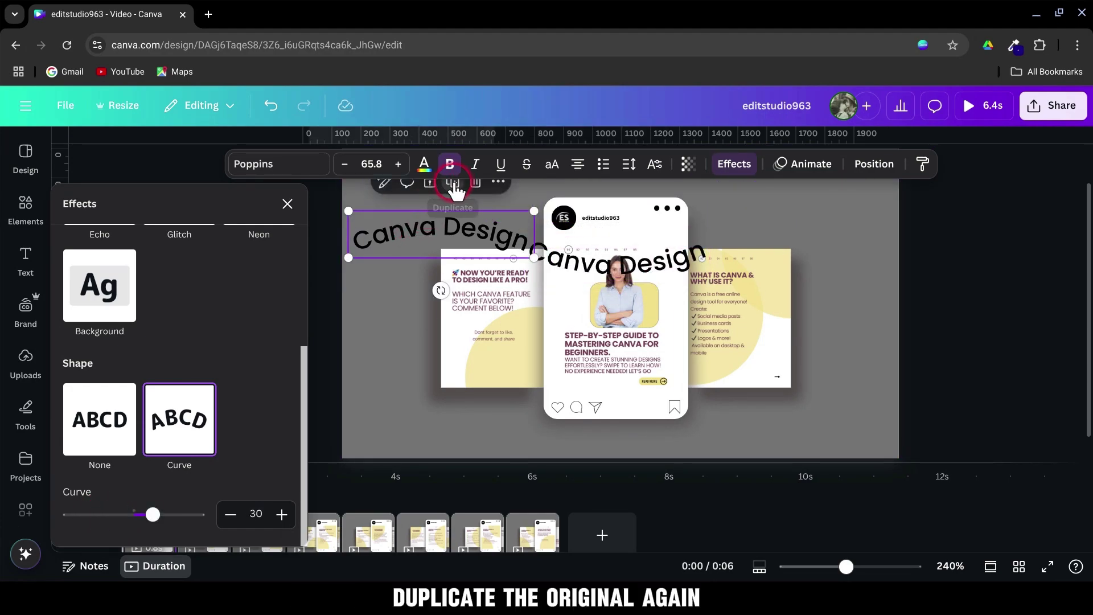
left_click(455, 187)
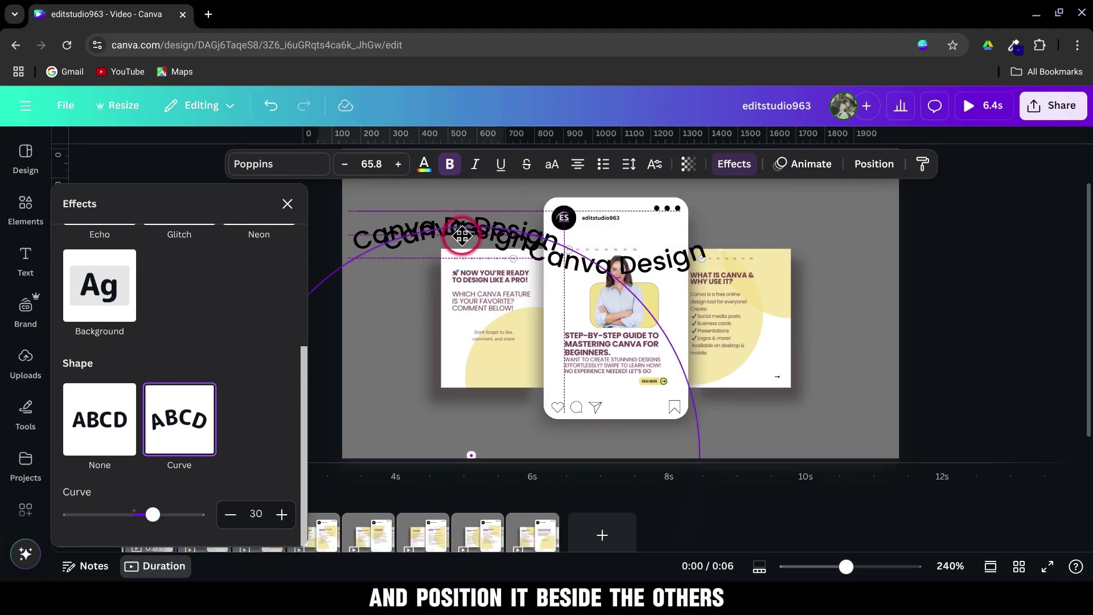
left_click_drag(464, 173, 787, 241)
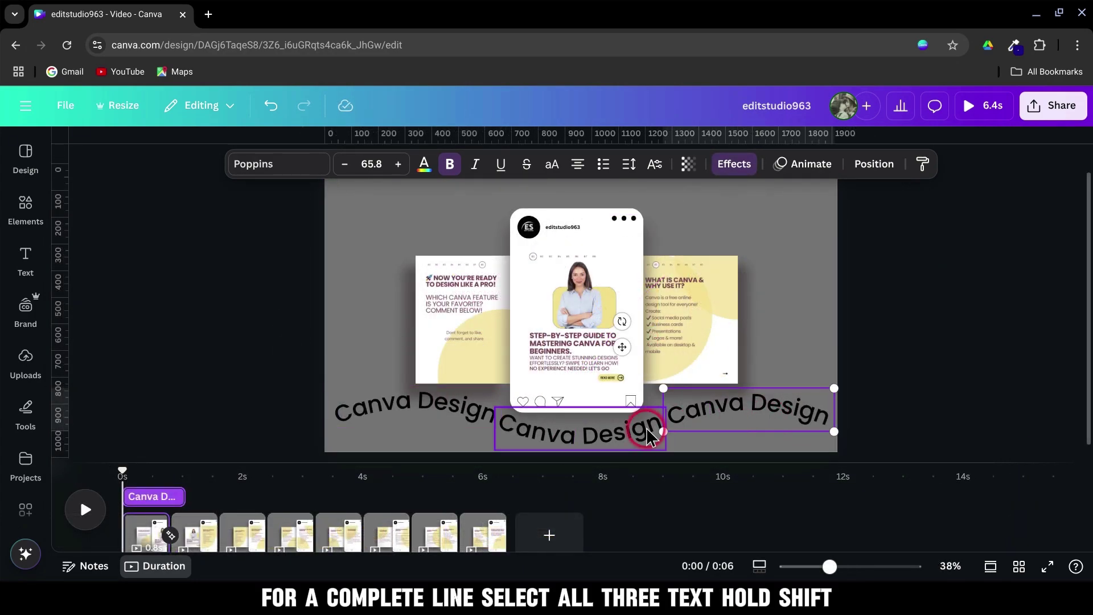
Group the three curved texts, colour them grey, and set transparency to about 84.
left_click(649, 436, "shift")
left_click(439, 424, "shift")
left_click(558, 360)
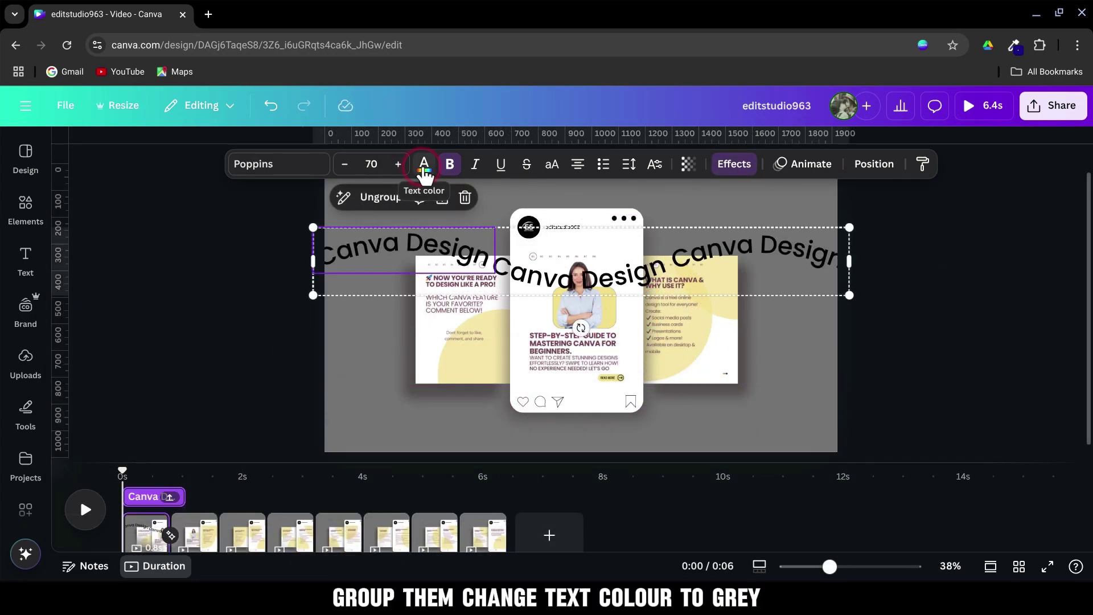
left_click(424, 164)
left_click(201, 348)
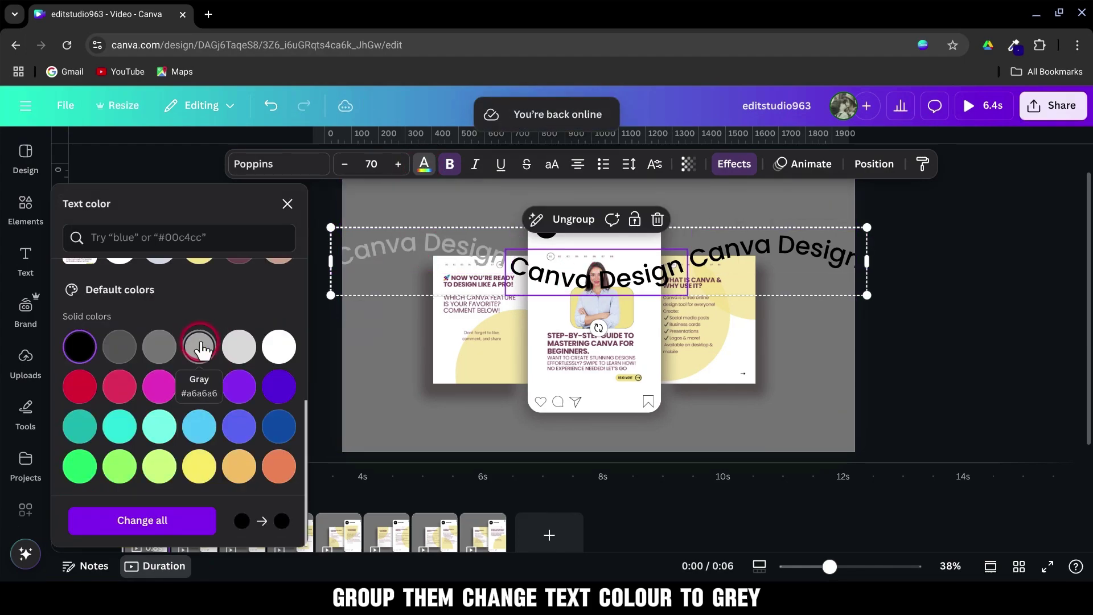
left_click(688, 164)
left_click(722, 223)
left_click_drag(680, 225, 720, 224)
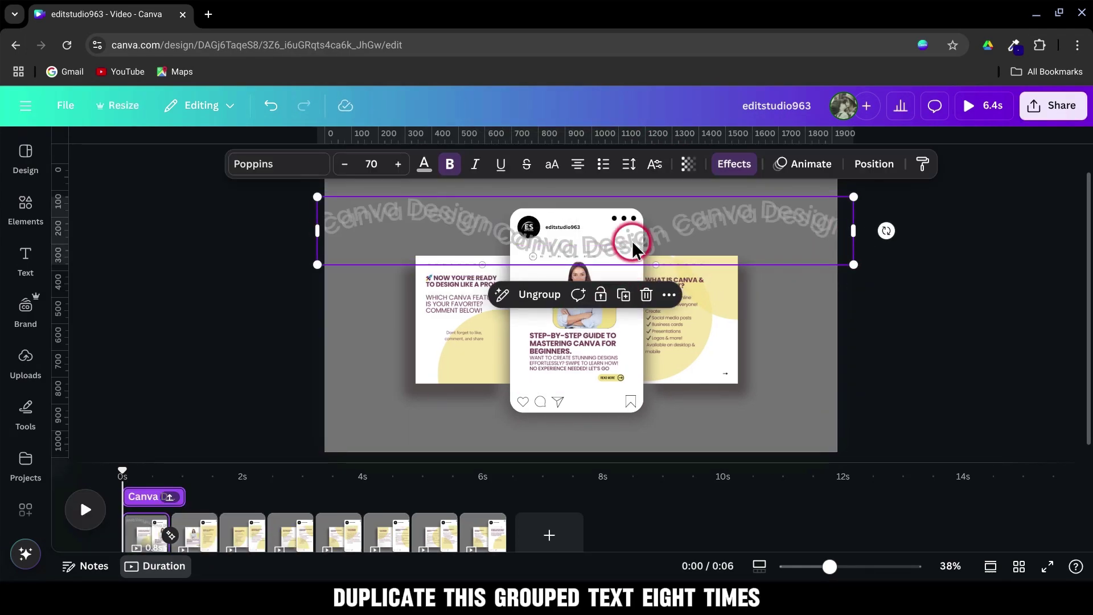
Duplicate the grey row into stacked rows filling the page and group them all.
key("ctrl+d")
left_click_drag(630, 237, 634, 342)
key("ctrl+d")
left_click(619, 280)
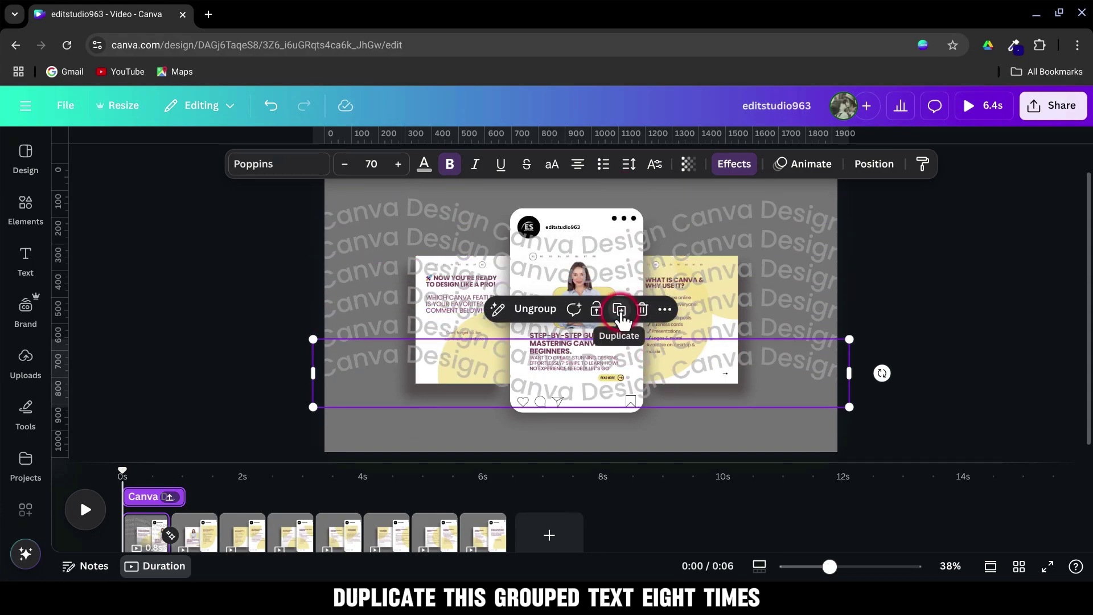
left_click(618, 310)
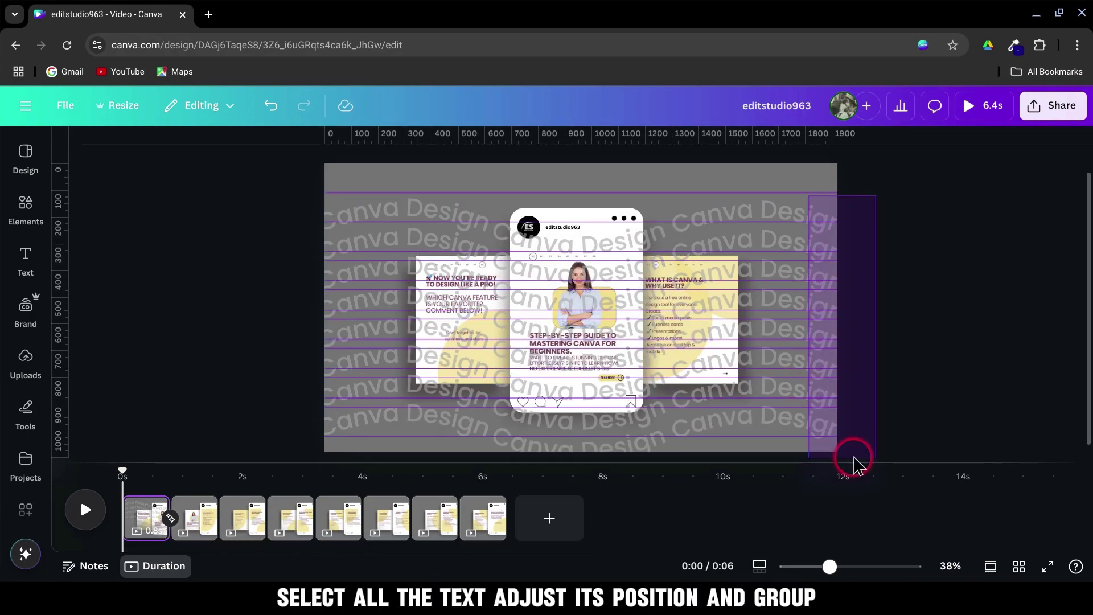
left_click_drag(857, 464, 854, 462)
left_click_drag(683, 353, 601, 340)
left_click(520, 202)
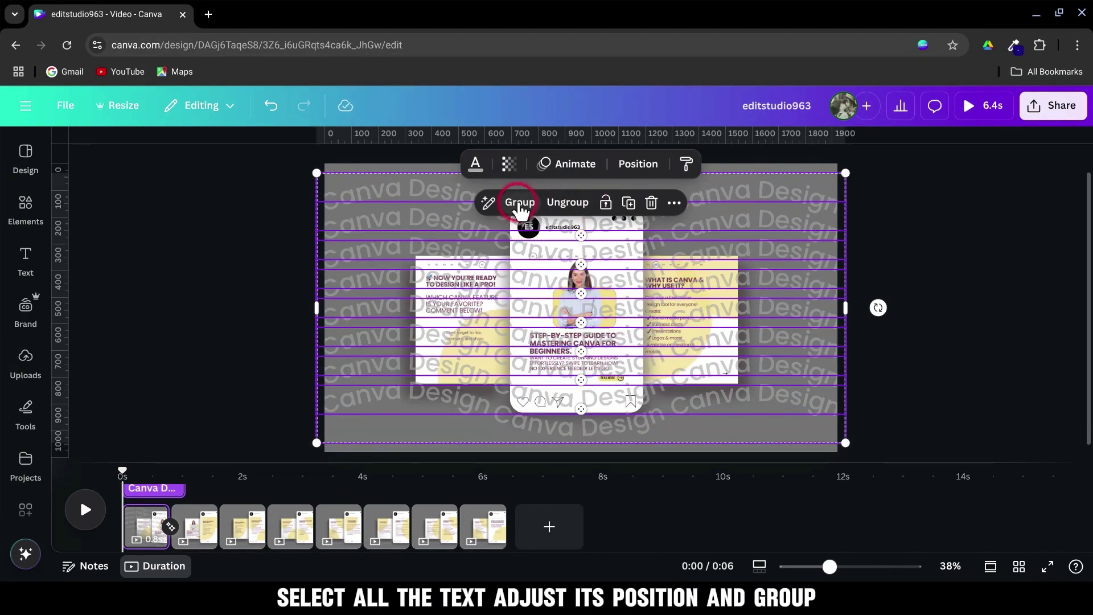
Copy the text background group and paste it onto pages 2 and 3.
left_click(664, 203)
left_click(699, 242)
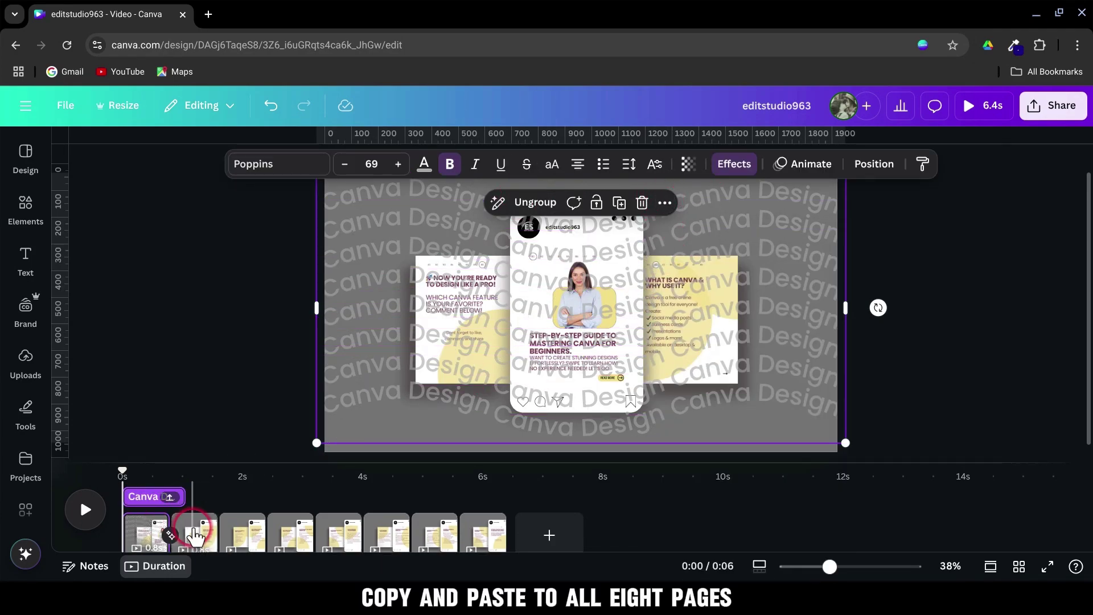
right_click(370, 268)
left_click(432, 337)
left_click(242, 529)
right_click(379, 159)
left_click(447, 244)
left_click(283, 530)
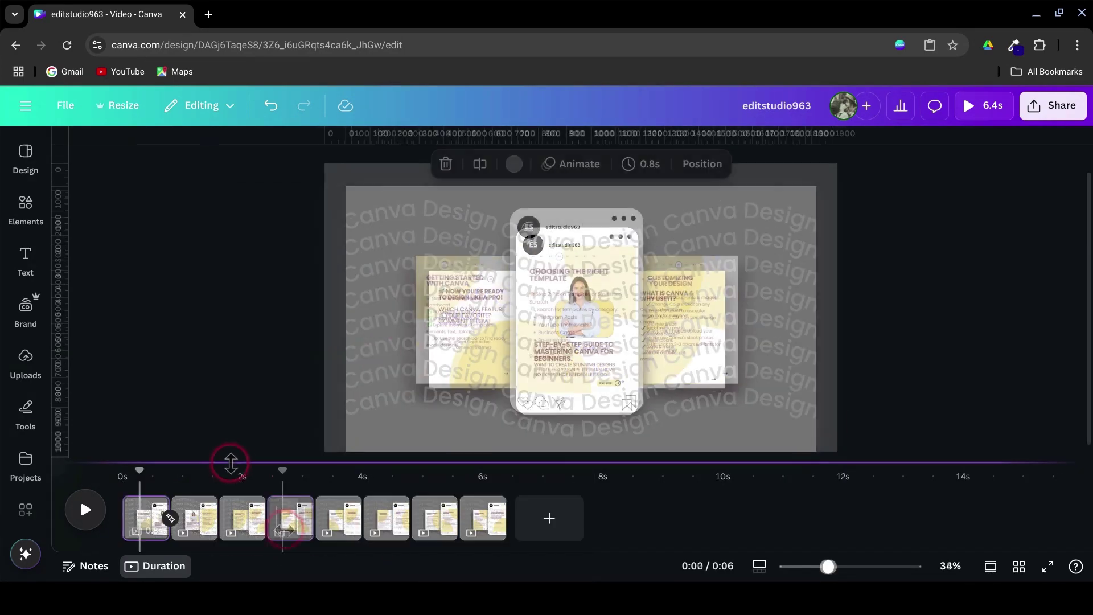
Set page 1's top-row Canva Design lines to 100 transparency (fully opaque).
left_click(434, 207)
left_click(689, 165)
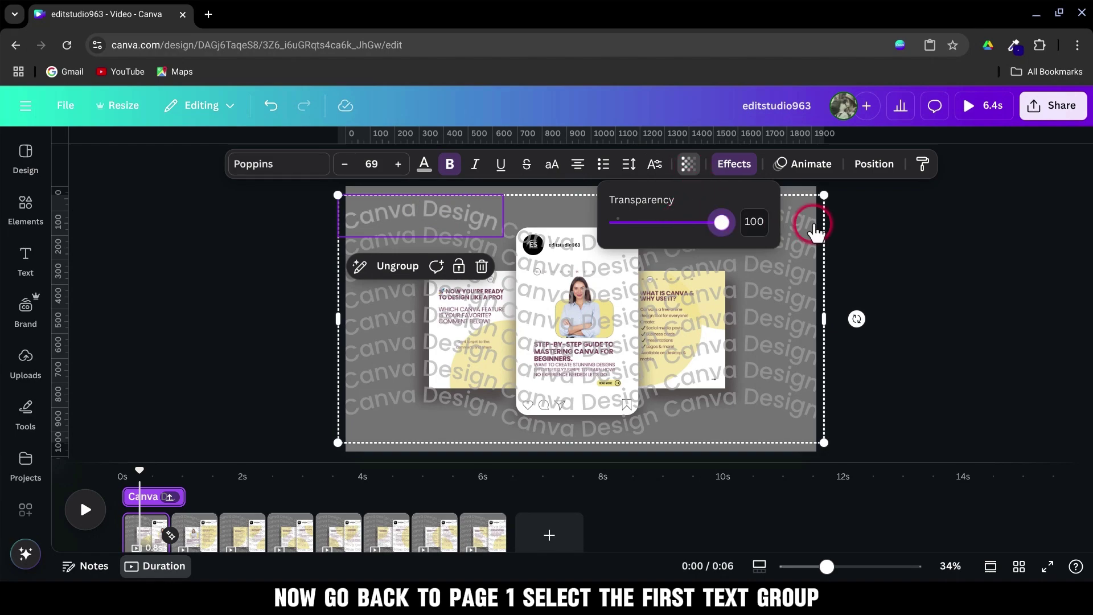
left_click(544, 239)
left_click(687, 165)
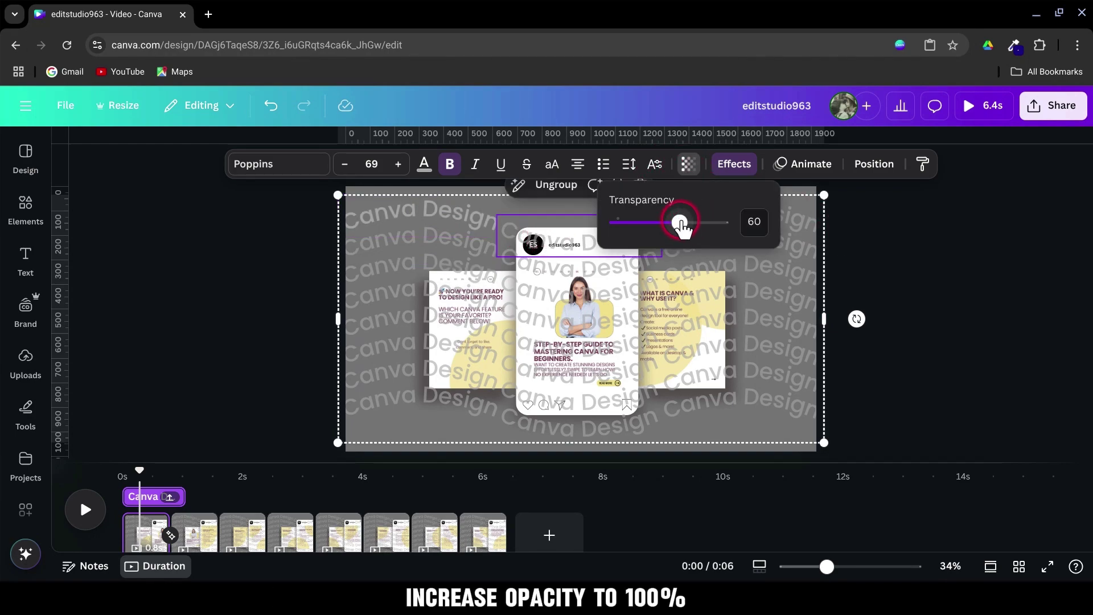
left_click(854, 237)
left_click(746, 213)
left_click(688, 166)
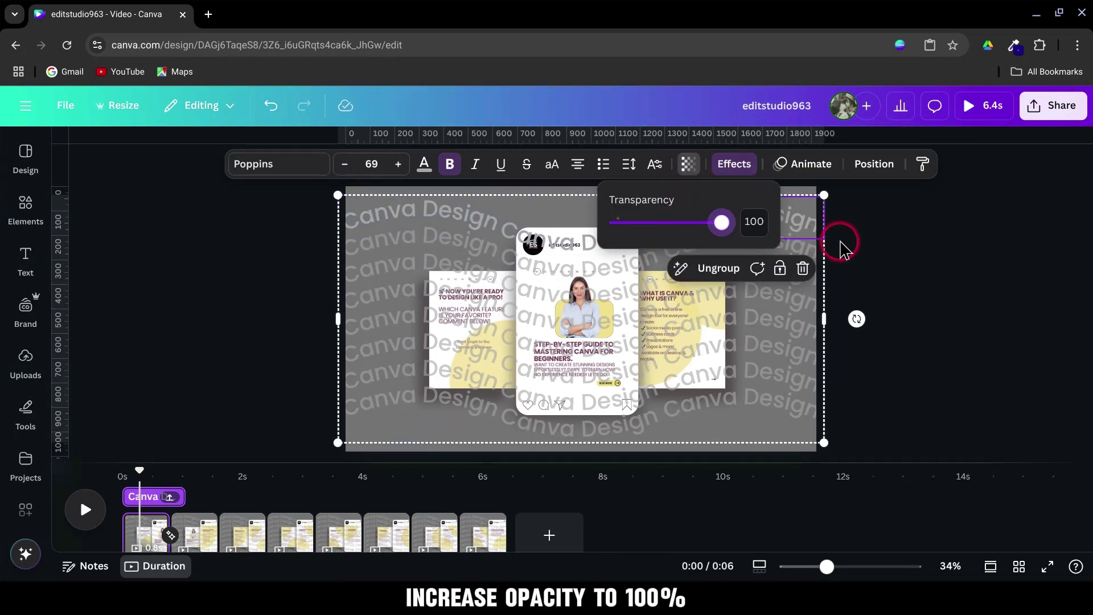
left_click(842, 246)
Colour page 1's top-row Canva Design lines yellow.
left_click(436, 211)
left_click(424, 164)
left_click(120, 398)
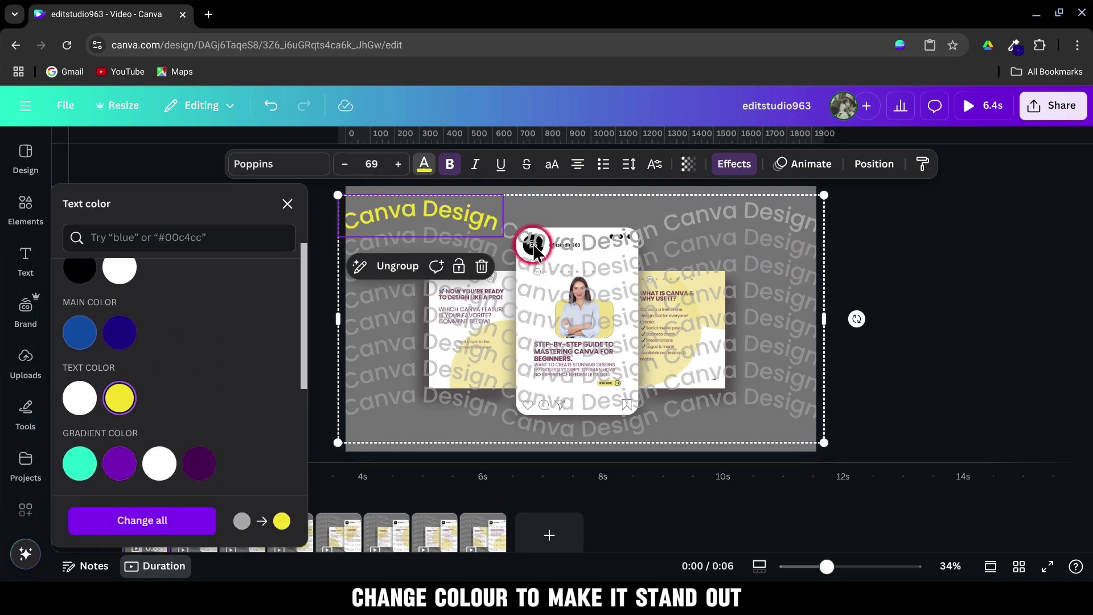
left_click(545, 240)
left_click(692, 228)
left_click(120, 399)
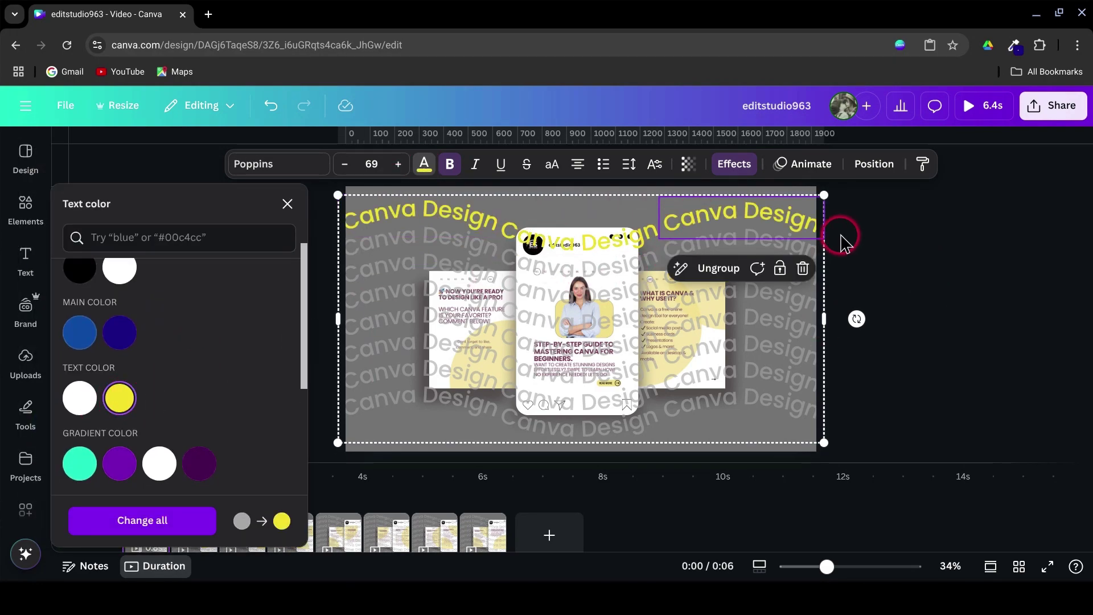
Send the text background to the back, behind the mockups.
left_click(874, 165)
left_click(123, 238)
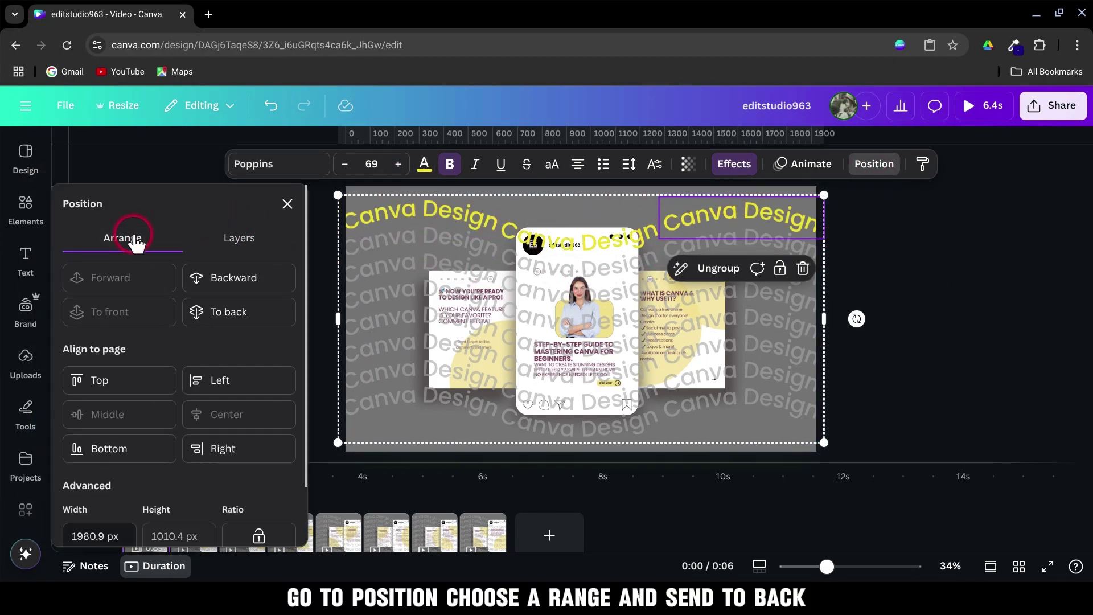
left_click(200, 313)
On page 2, colour the second-row Canva Design lines yellow.
left_click(201, 490)
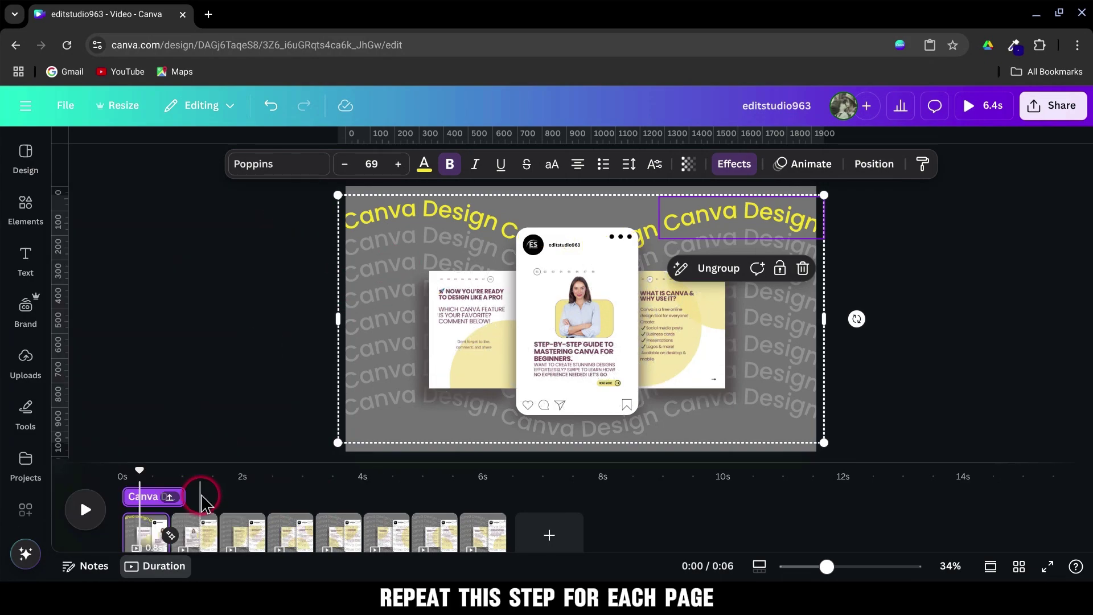
left_click(689, 164)
left_click(464, 238)
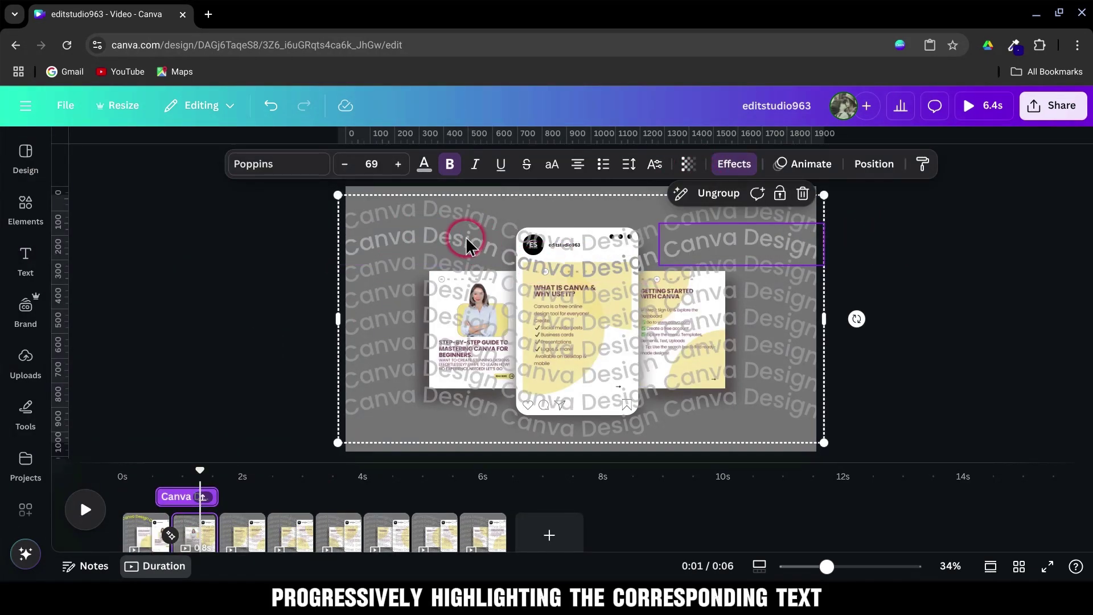
left_click(424, 164)
left_click(118, 420)
left_click(517, 238)
left_click(119, 420)
On page 3, colour the third-row Canva Design lines yellow.
left_click(480, 219)
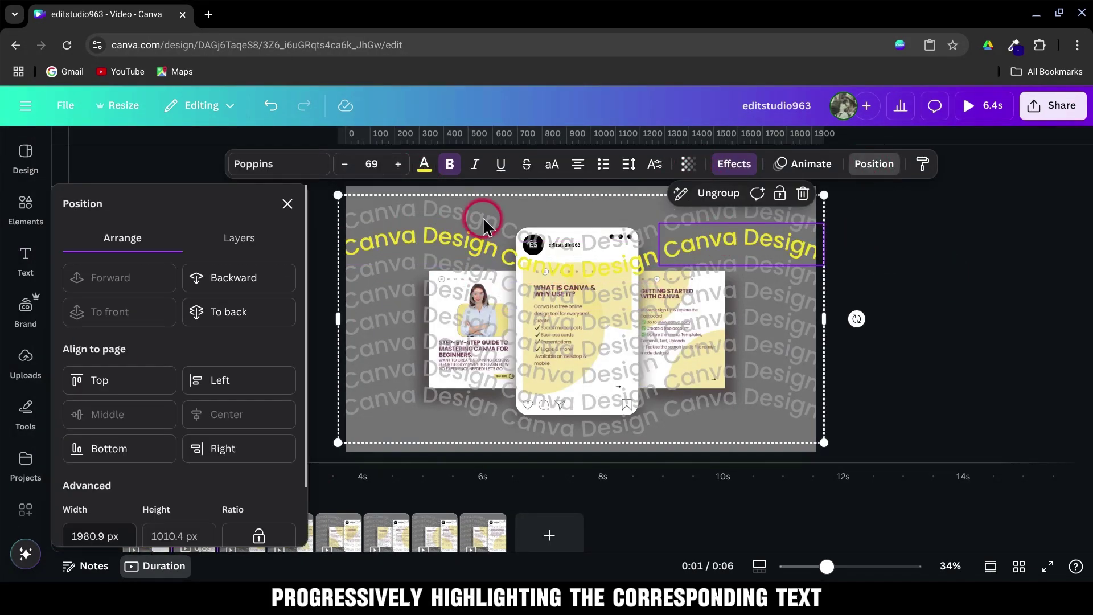
left_click(241, 473)
left_click(422, 263)
left_click(425, 166)
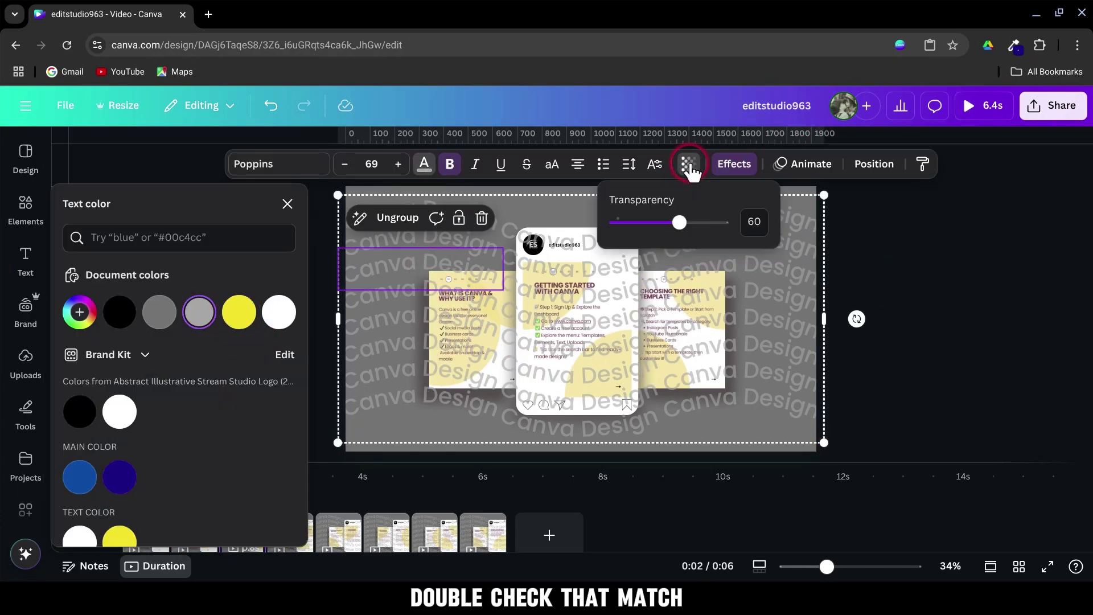
scroll(171, 398, "down", 3)
left_click(120, 463)
left_click(578, 290)
left_click(688, 164)
left_click(424, 164)
scroll(171, 399, "down", 3)
left_click(120, 328)
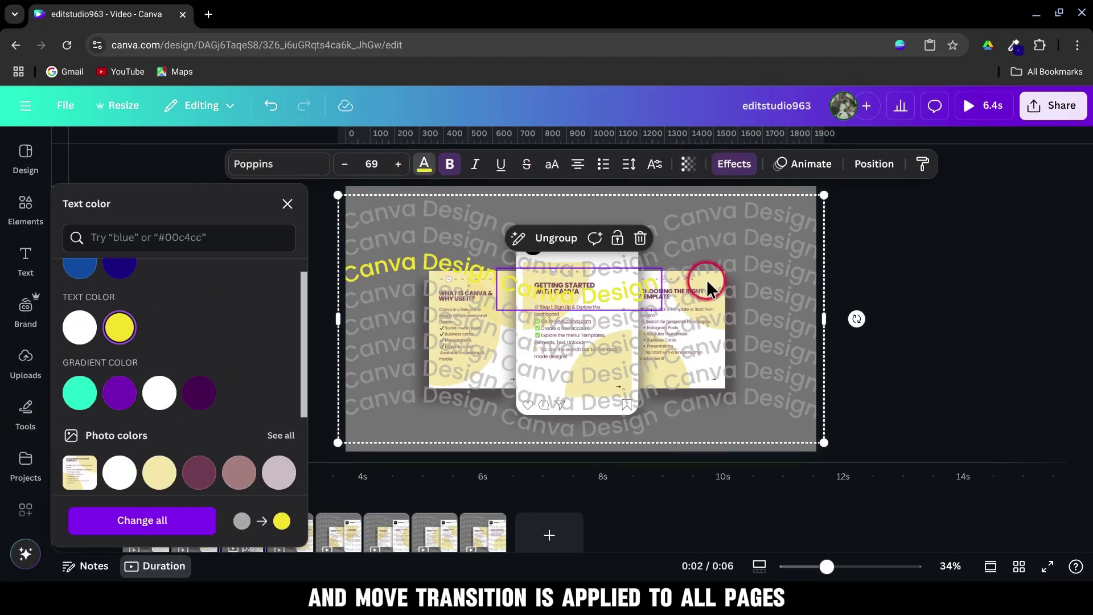